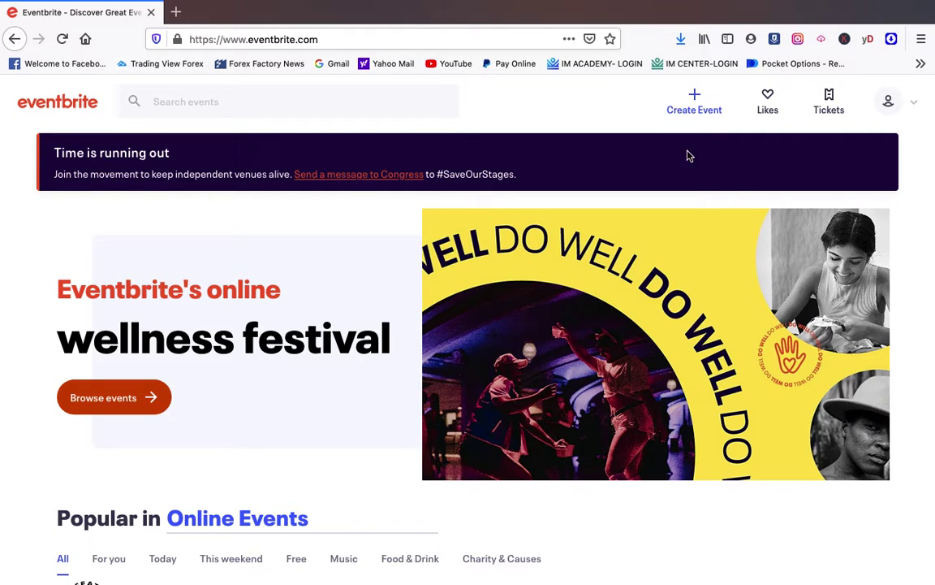
Start a new event titled PARK CONCERT.
{"action": "left_click", "coordinate": [692, 103]}
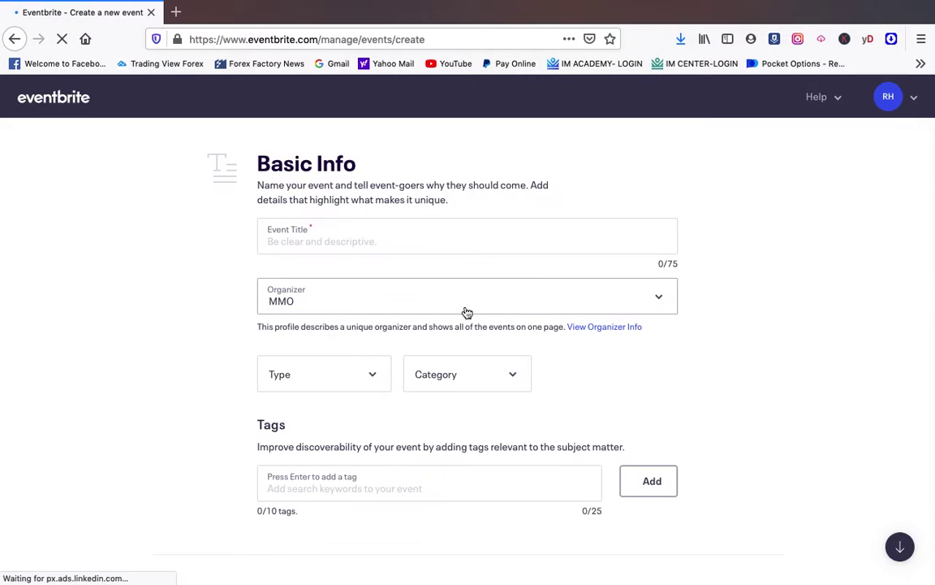
{"action": "left_click", "coordinate": [365, 234]}
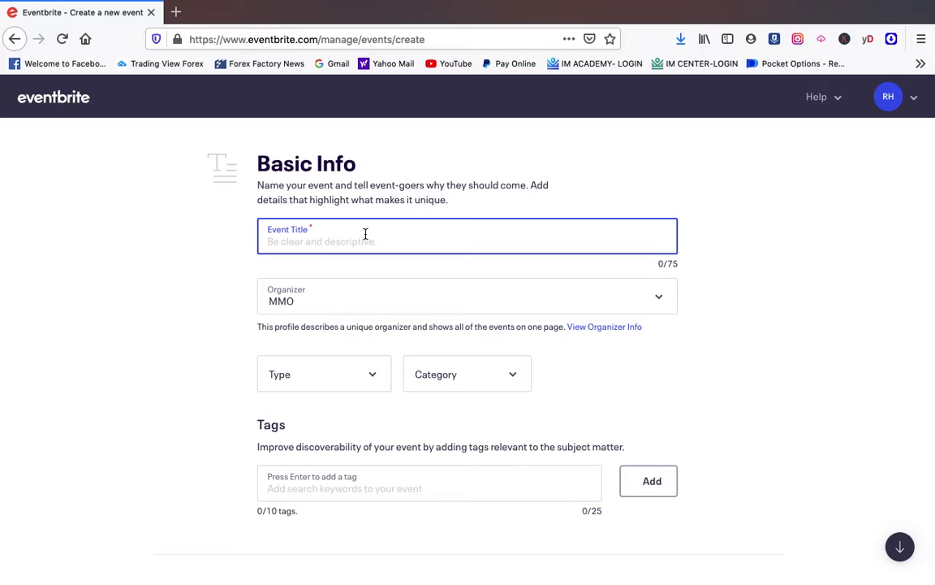
{"action": "type", "text": "PARK "}
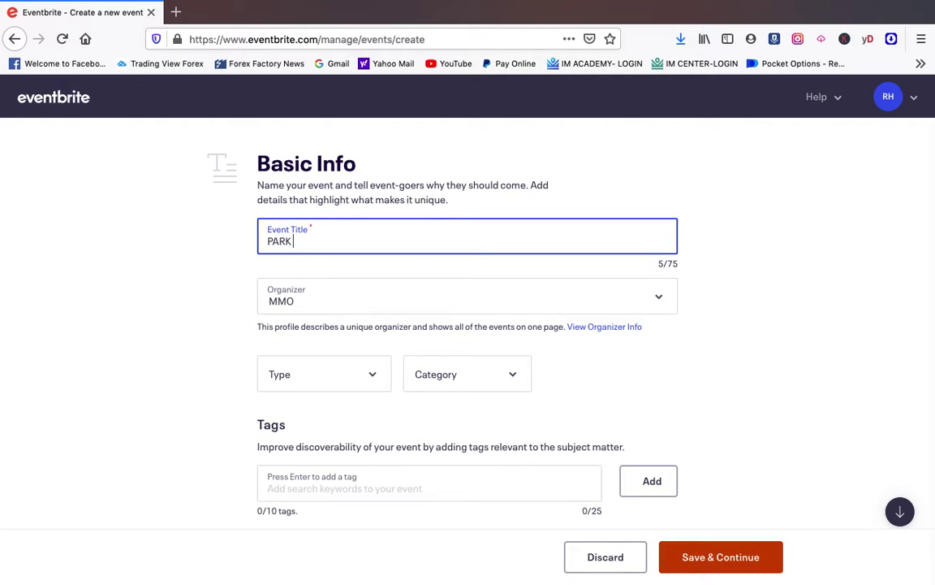
{"action": "type", "text": "CONCERT"}
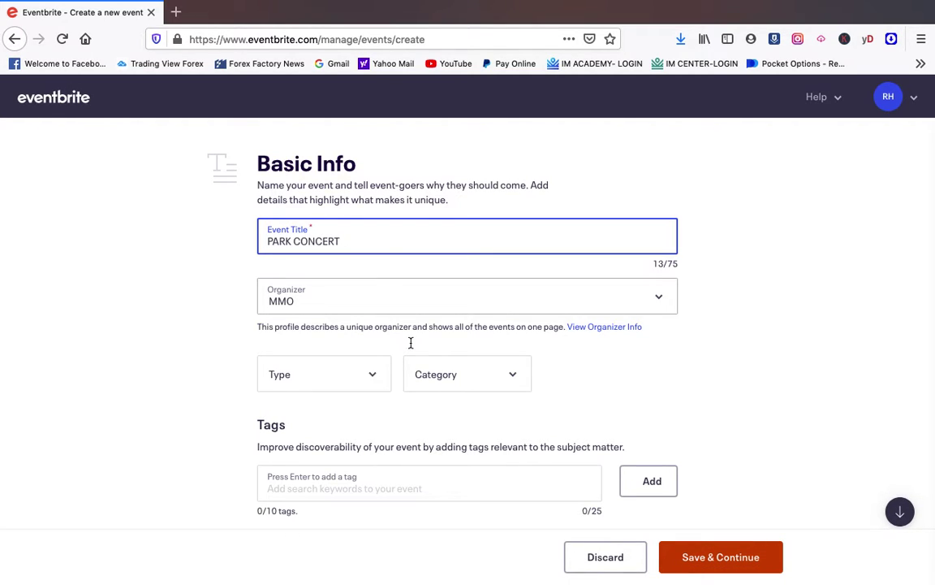
Set the event type to Festival or Fair and category to Film, Media & Entertainment.
{"action": "scroll", "coordinate": [392, 359], "scroll_direction": "down", "scroll_amount": 3}
{"action": "left_click", "coordinate": [339, 264]}
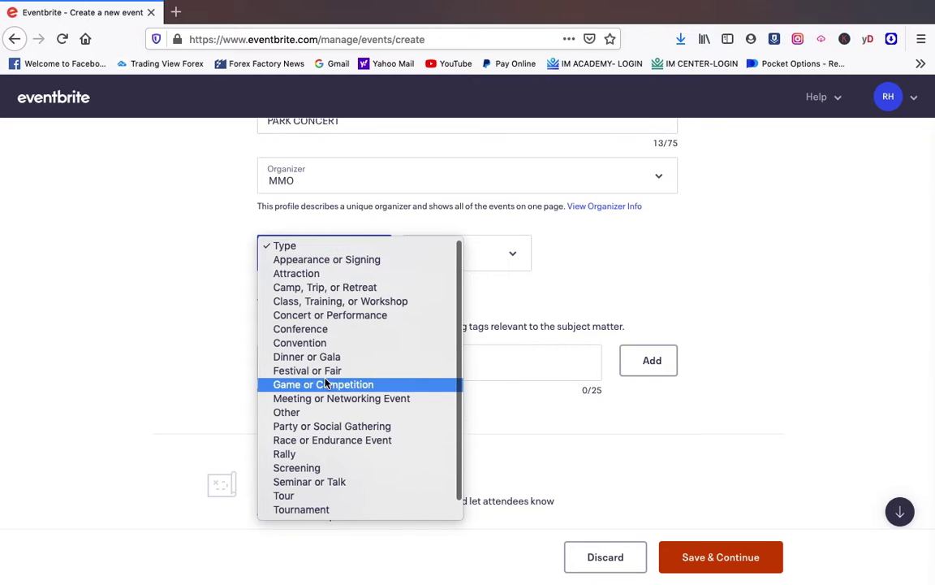
{"action": "left_click", "coordinate": [329, 370]}
{"action": "left_click", "coordinate": [456, 263]}
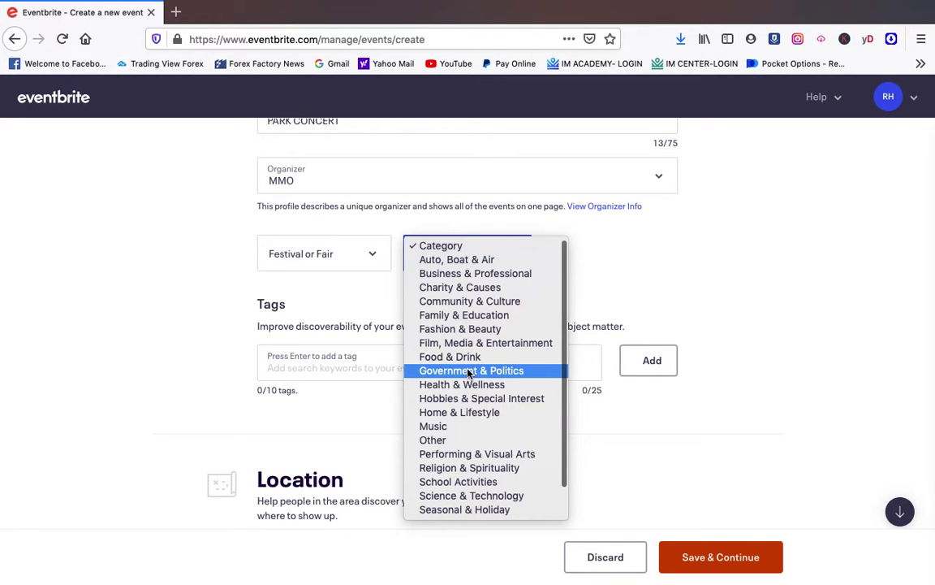
{"action": "left_click", "coordinate": [475, 343]}
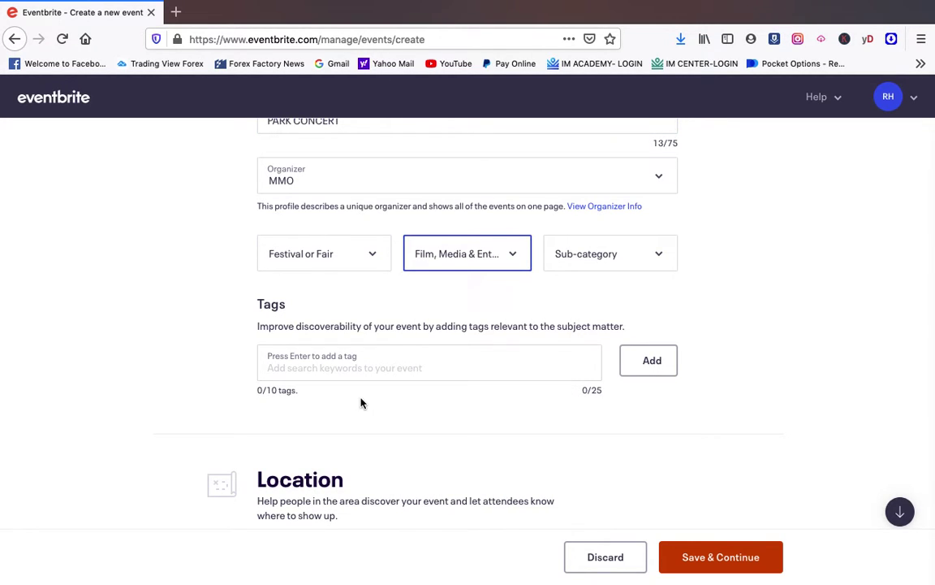
Add food and live as event tags, discarding the rejected partial entries.
{"action": "scroll", "coordinate": [361, 403], "scroll_direction": "down", "scroll_amount": 1}
{"action": "left_click", "coordinate": [350, 318]}
{"action": "type", "text": "par"}
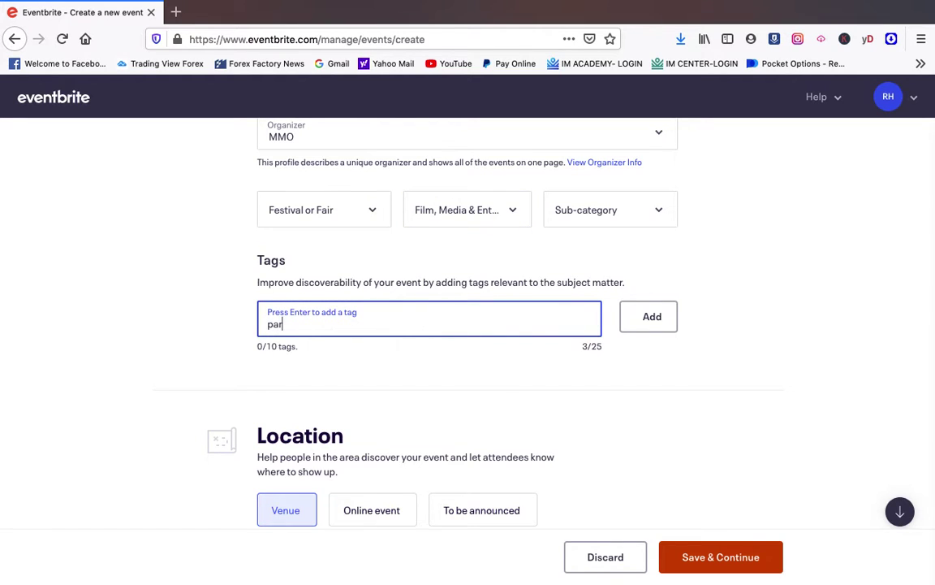
{"action": "key", "text": "BackSpace"}
{"action": "key", "text": "BackSpace"}
{"action": "key", "text": "BackSpace"}
{"action": "type", "text": "conc"}
{"action": "key", "text": "BackSpace"}
{"action": "key", "text": "BackSpace"}
{"action": "key", "text": "BackSpace"}
{"action": "key", "text": "BackSpace"}
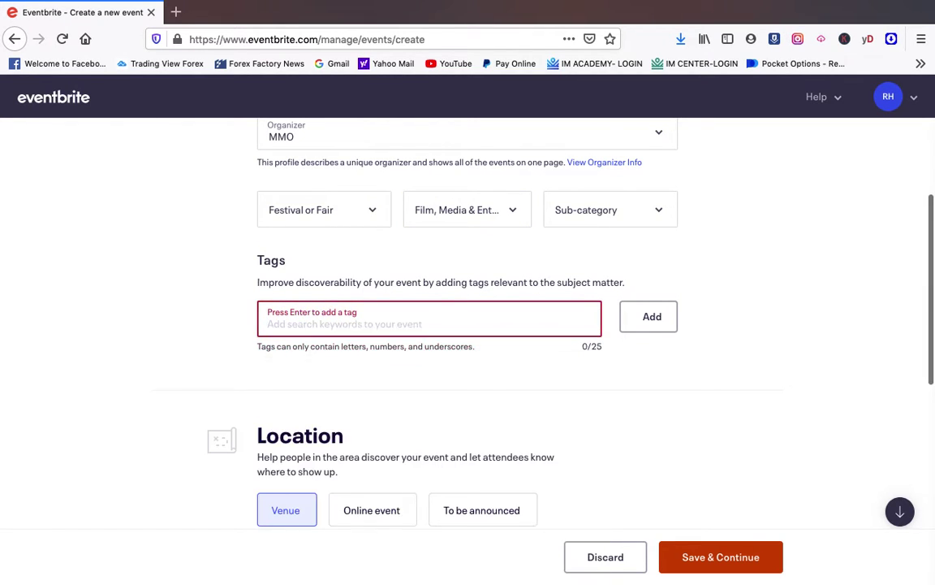
{"action": "type", "text": "food"}
{"action": "key", "text": "Return"}
{"action": "type", "text": "live"}
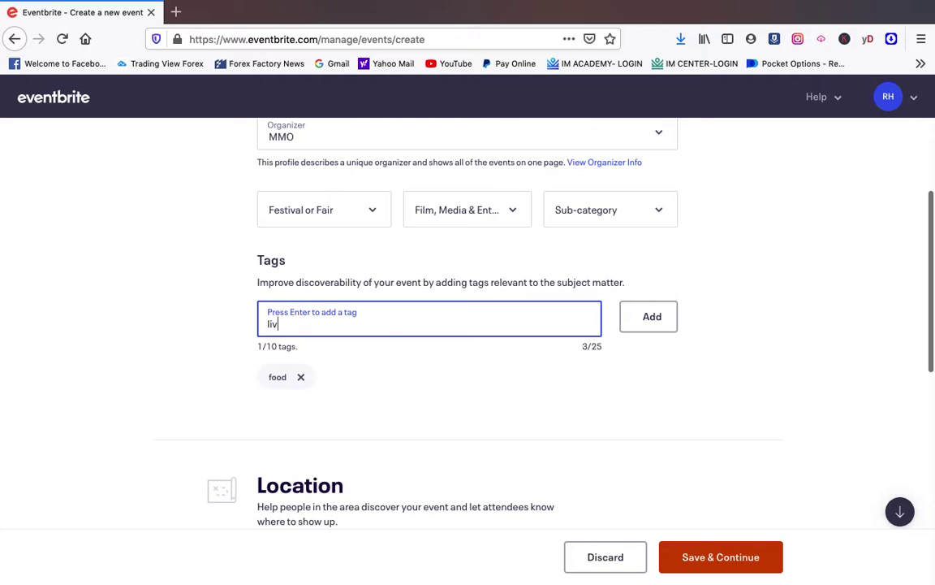
{"action": "key", "text": "Return"}
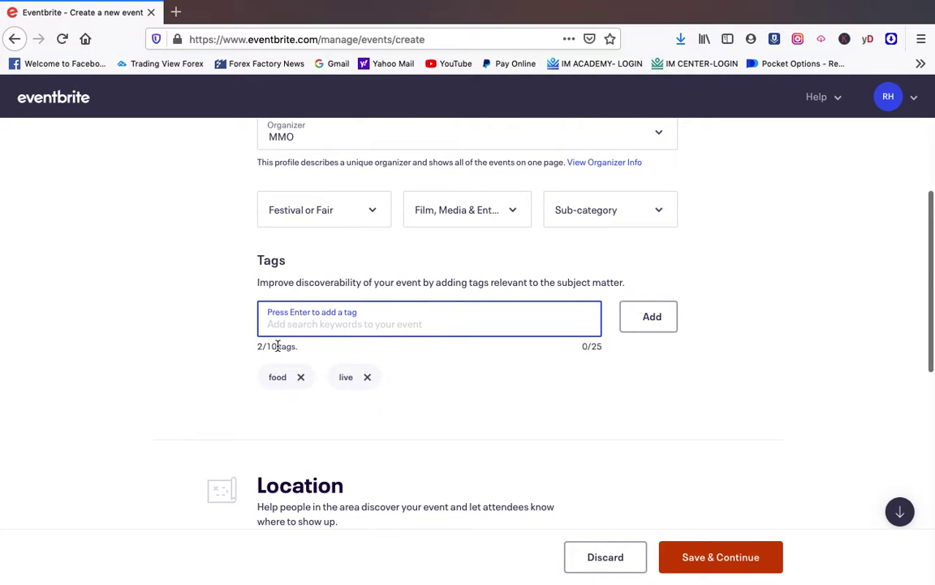
Add jazz as a third tag and clear the rejected hip hop entry.
{"action": "scroll", "coordinate": [169, 336], "scroll_direction": "down", "scroll_amount": 1}
{"action": "scroll", "coordinate": [169, 336], "scroll_direction": "down", "scroll_amount": 1}
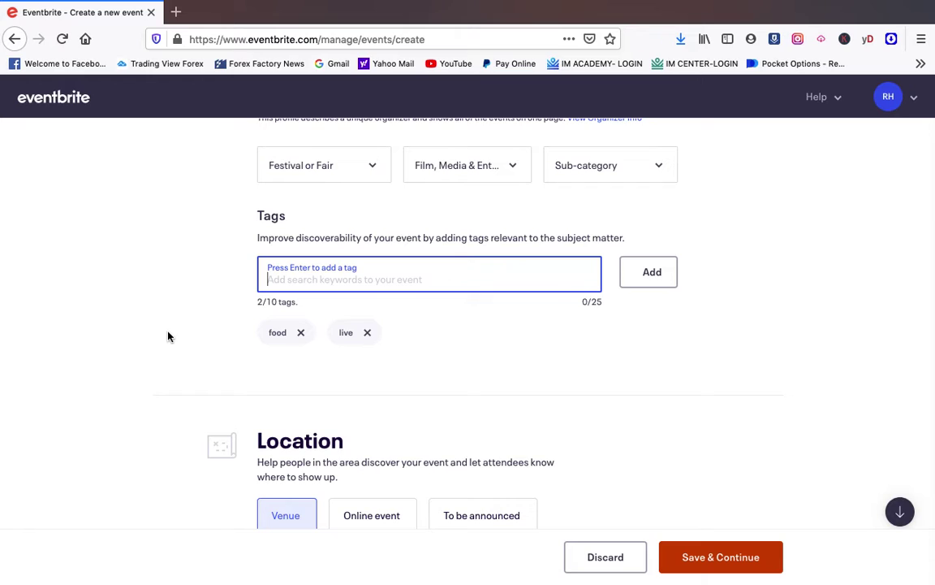
{"action": "type", "text": "jazz"}
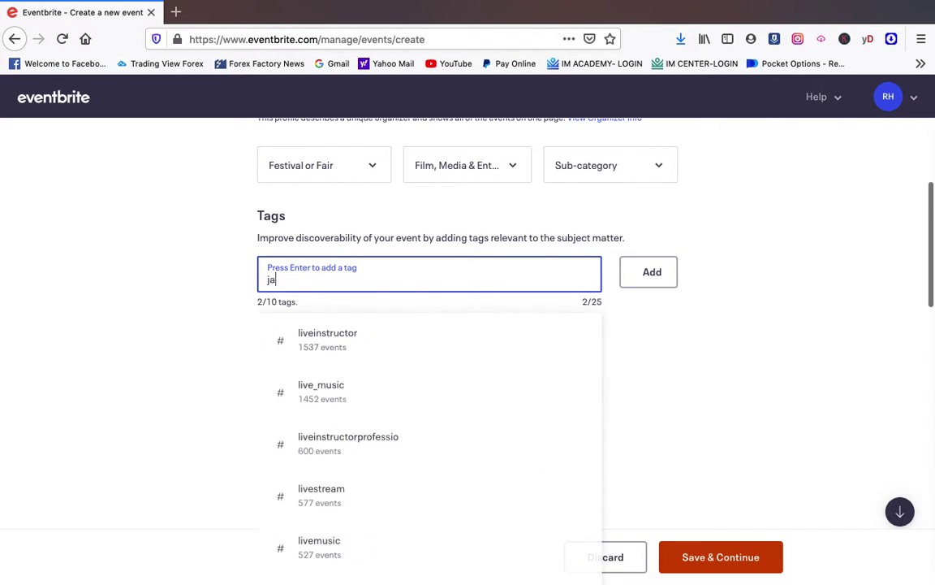
{"action": "key", "text": "Return"}
{"action": "type", "text": "hip-"}
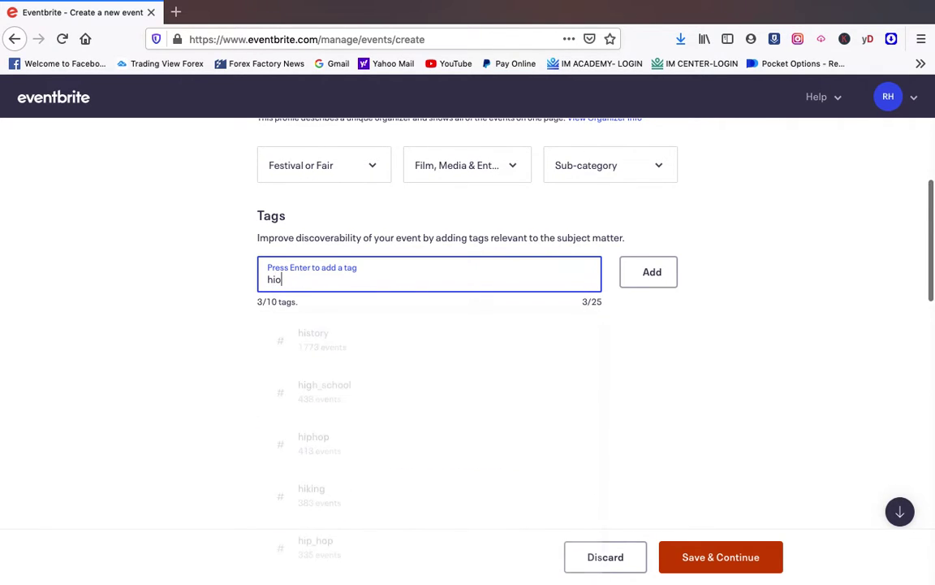
{"action": "key", "text": "BackSpace"}
{"action": "key", "text": "BackSpace"}
{"action": "type", "text": "p hop"}
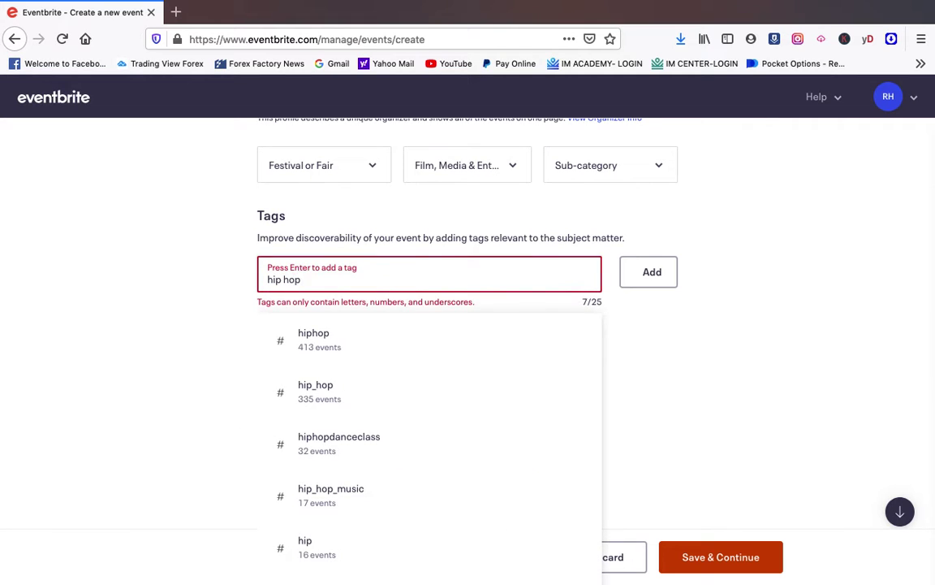
{"action": "key", "text": "ctrl+a"}
{"action": "key", "text": "BackSpace"}
{"action": "scroll", "coordinate": [89, 289], "scroll_direction": "down", "scroll_amount": 5}
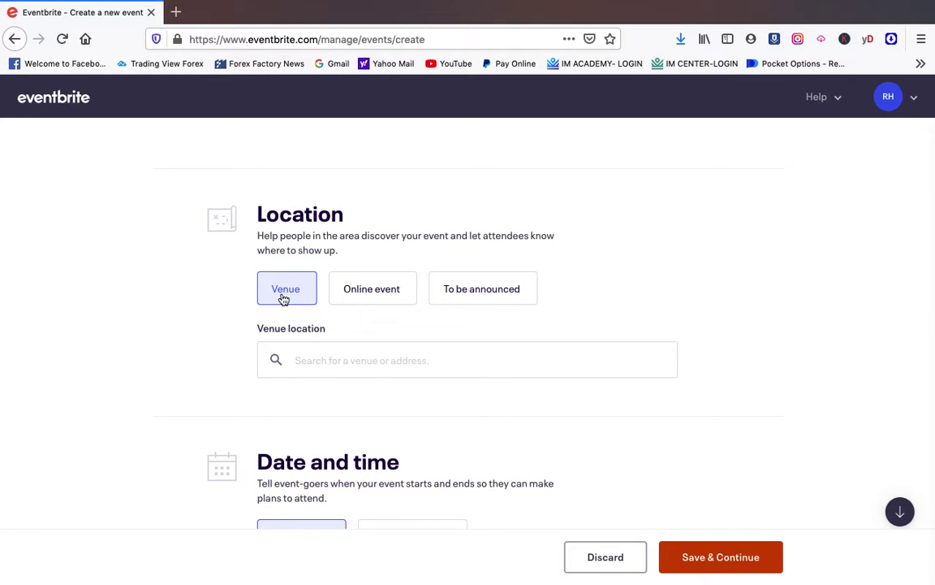
Mark the event location as To be announced.
{"action": "scroll", "coordinate": [491, 295], "scroll_direction": "down", "scroll_amount": 1}
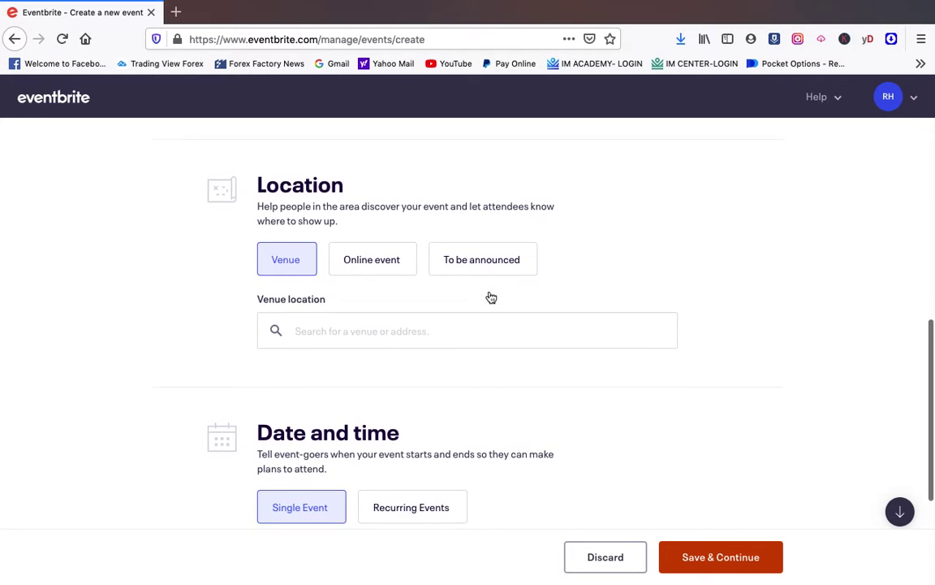
{"action": "scroll", "coordinate": [490, 295], "scroll_direction": "up", "scroll_amount": 1}
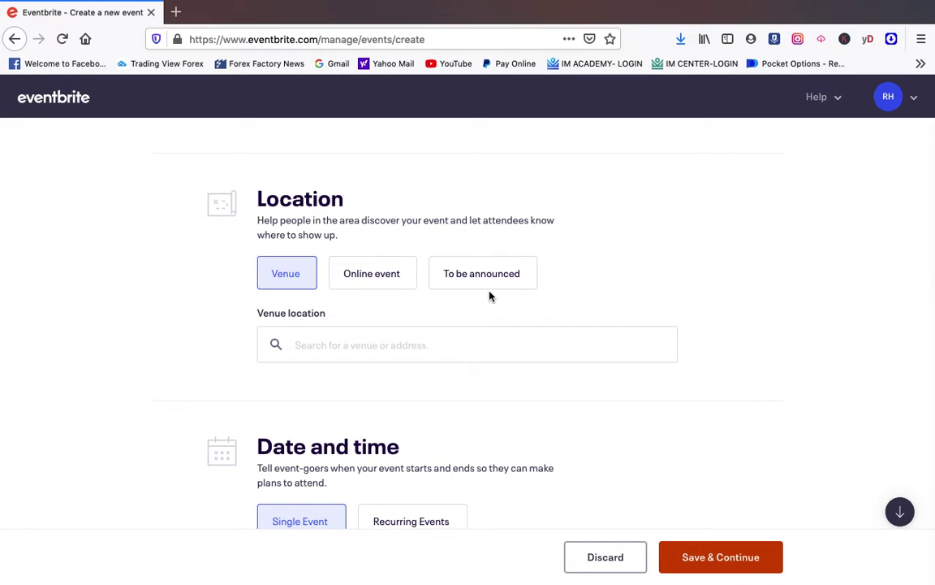
{"action": "left_click", "coordinate": [491, 274]}
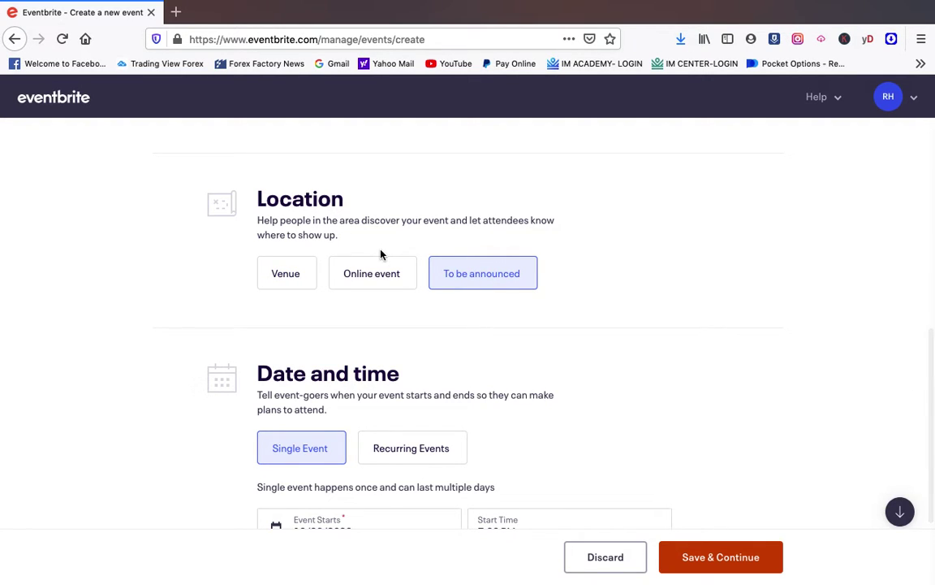
Save the basic info with the date 10/26/2020, 7:00–10:00 PM.
{"action": "scroll", "coordinate": [231, 298], "scroll_direction": "down", "scroll_amount": 3}
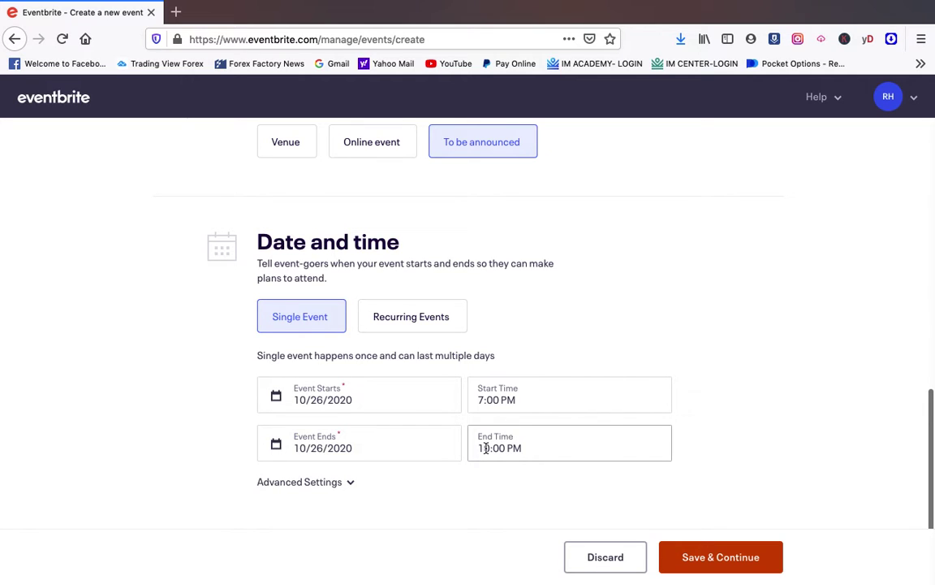
{"action": "left_click", "coordinate": [309, 483]}
{"action": "scroll", "coordinate": [173, 436], "scroll_direction": "down", "scroll_amount": 3}
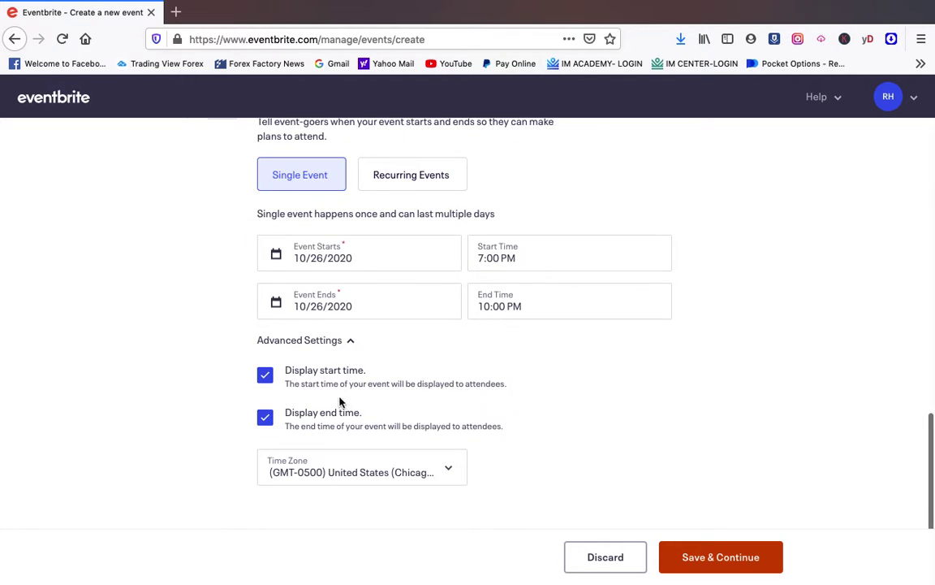
{"action": "left_click", "coordinate": [350, 341]}
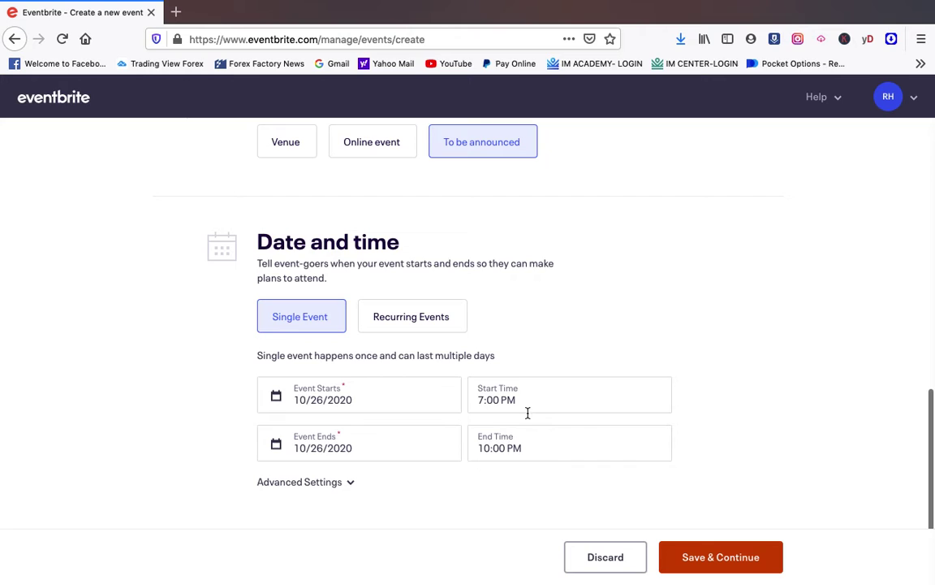
{"action": "left_click", "coordinate": [728, 564]}
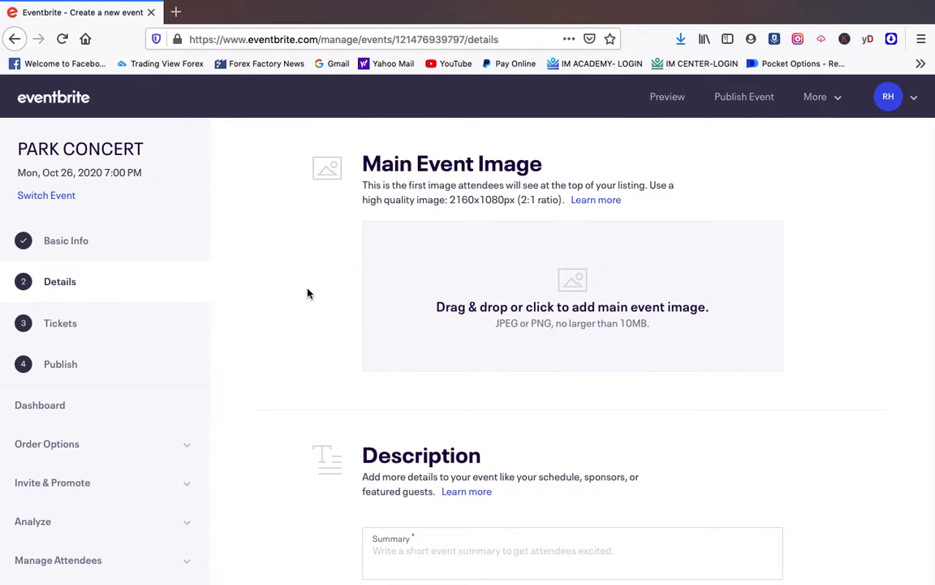
Enter the event summary 'ENJOY THE PARK AND GOOD MUSIC'.
{"action": "scroll", "coordinate": [418, 259], "scroll_direction": "down", "scroll_amount": 4}
{"action": "left_click", "coordinate": [452, 279]}
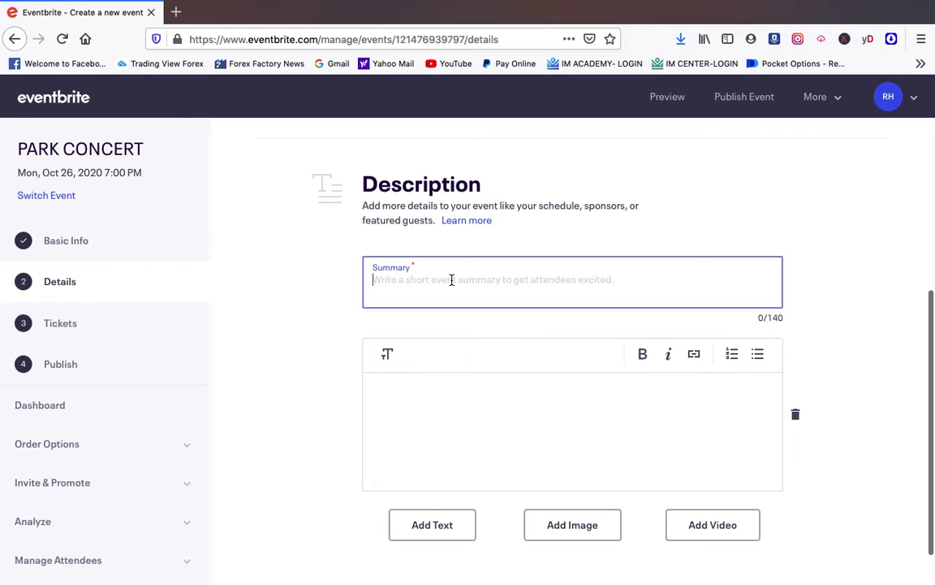
{"action": "type", "text": "EJ"}
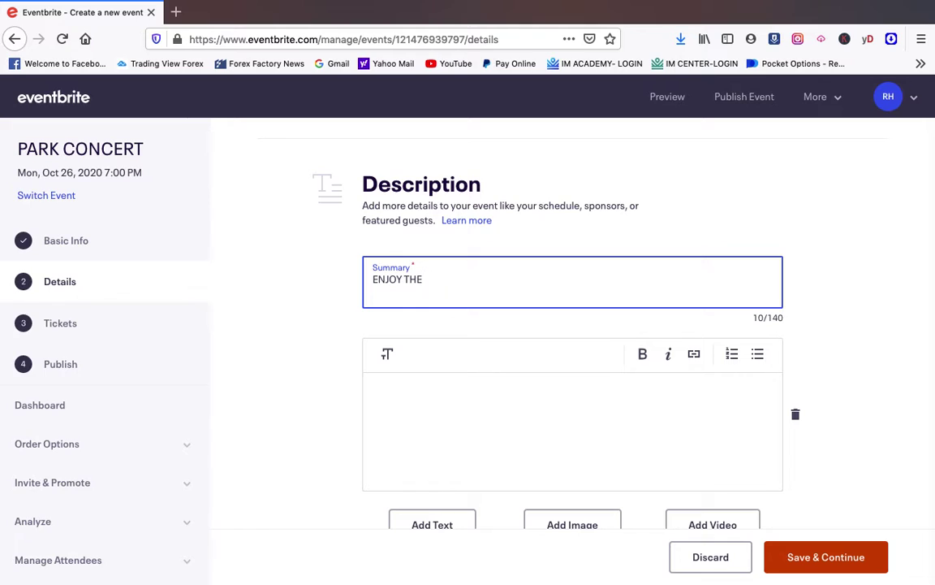
{"action": "type", "text": "JOY THE PARK AND GOOD MUSIC"}
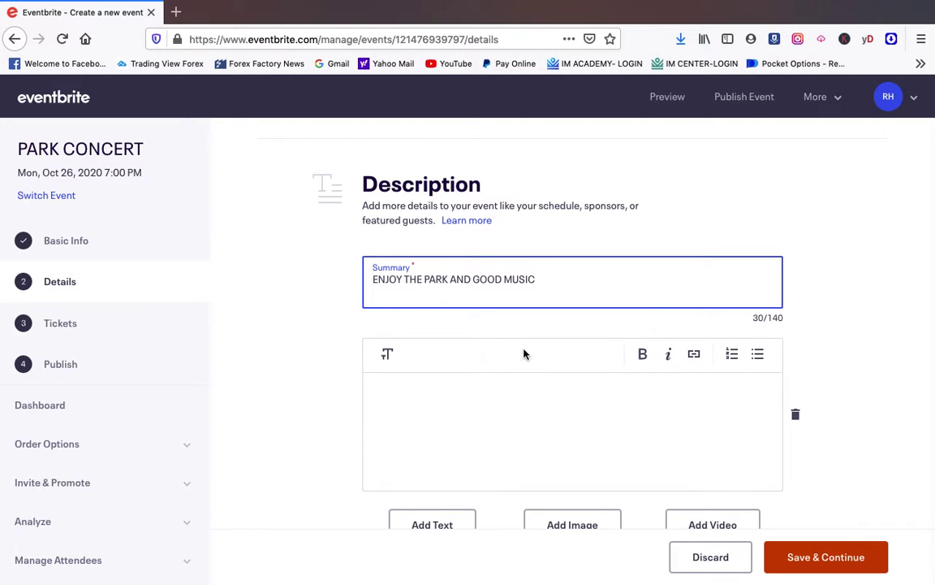
Fill the description with placeholder text and save the details.
{"action": "left_click", "coordinate": [505, 398]}
{"action": "type", "text": "HUWFFLSD"}
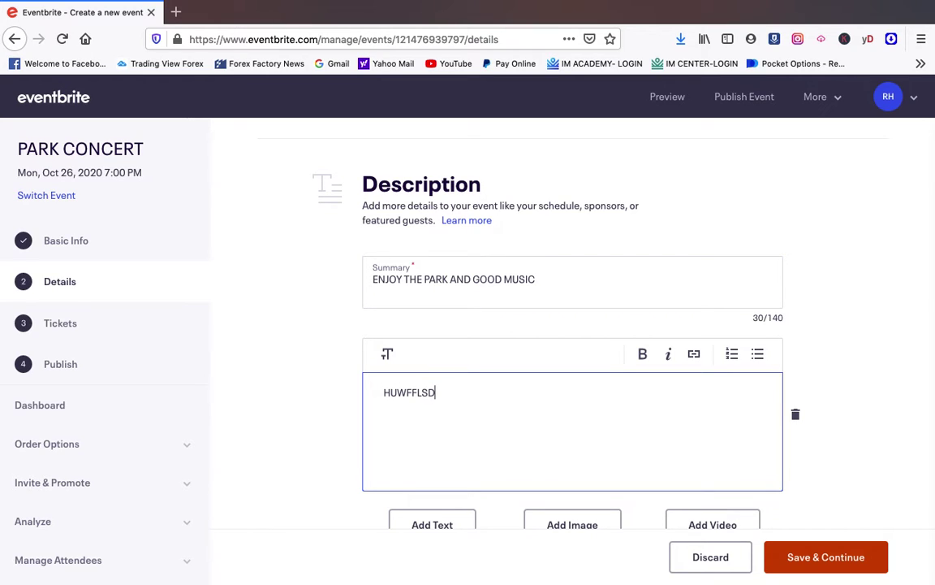
{"action": "type", "text": "LNSDGNDGLSG"}
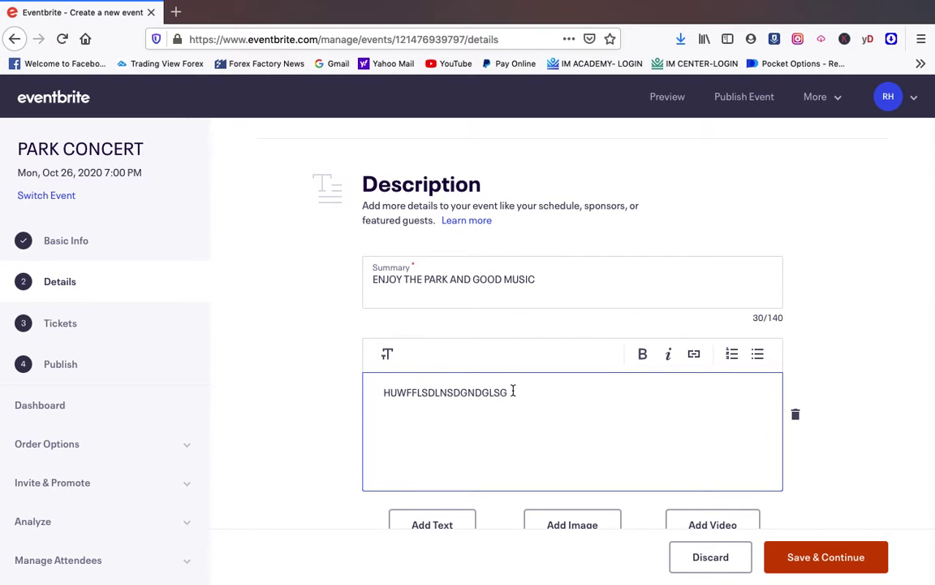
{"action": "scroll", "coordinate": [512, 391], "scroll_direction": "down", "scroll_amount": 1}
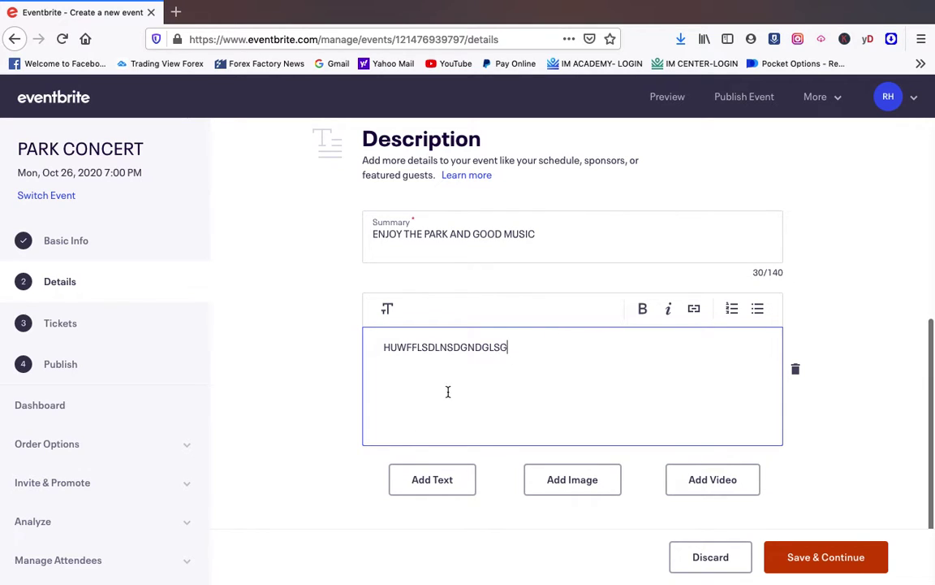
{"action": "left_click", "coordinate": [834, 563]}
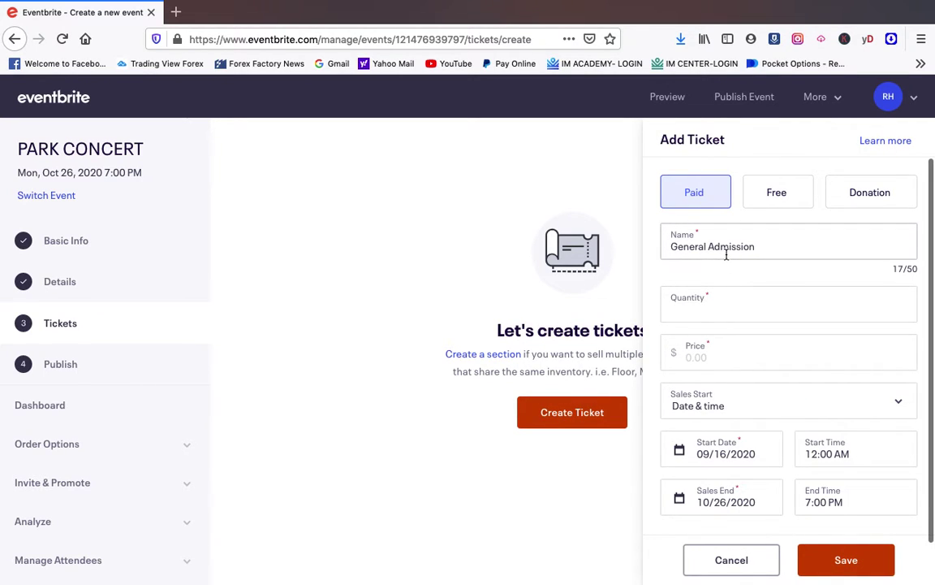
Enter a ticket price of 100, then briefly try a free ticket with quantity 10.
{"action": "left_click", "coordinate": [706, 310]}
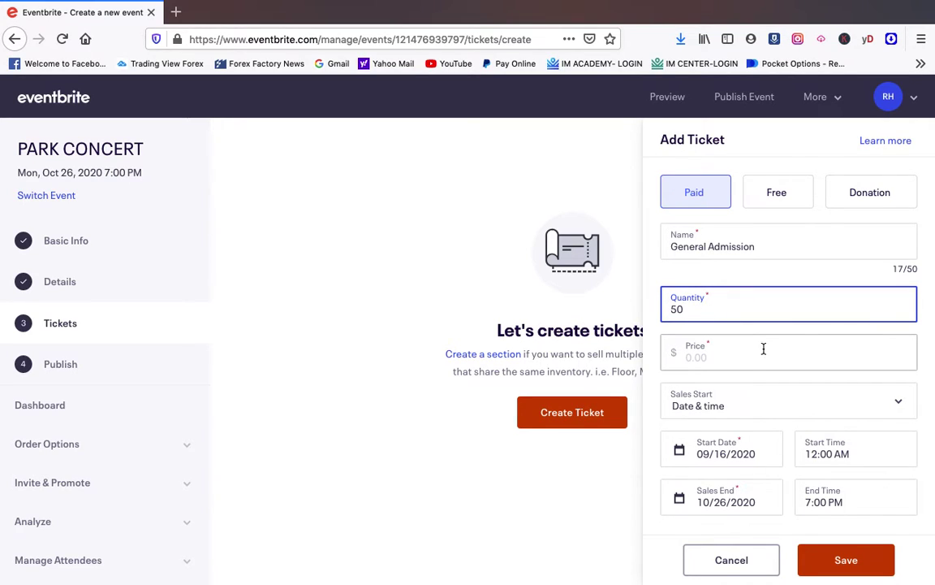
{"action": "left_click", "coordinate": [716, 358]}
{"action": "type", "text": "100"}
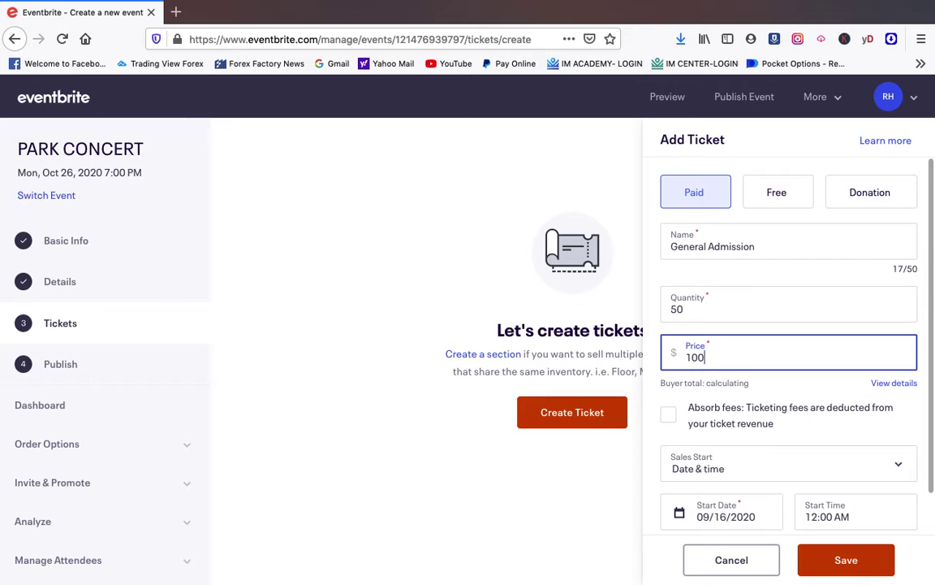
{"action": "scroll", "coordinate": [815, 434], "scroll_direction": "down", "scroll_amount": 2}
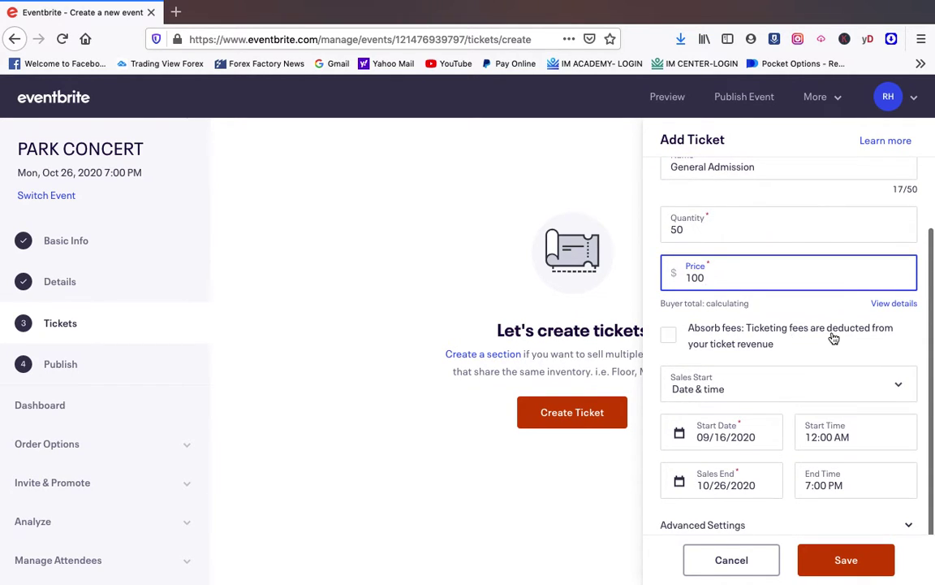
{"action": "scroll", "coordinate": [820, 337], "scroll_direction": "down", "scroll_amount": 1}
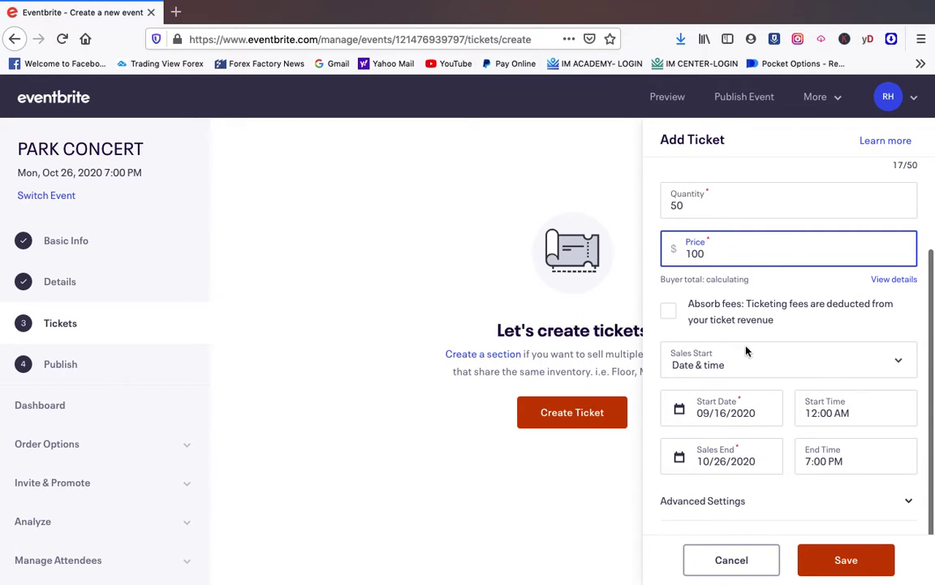
{"action": "scroll", "coordinate": [786, 459], "scroll_direction": "up", "scroll_amount": 3}
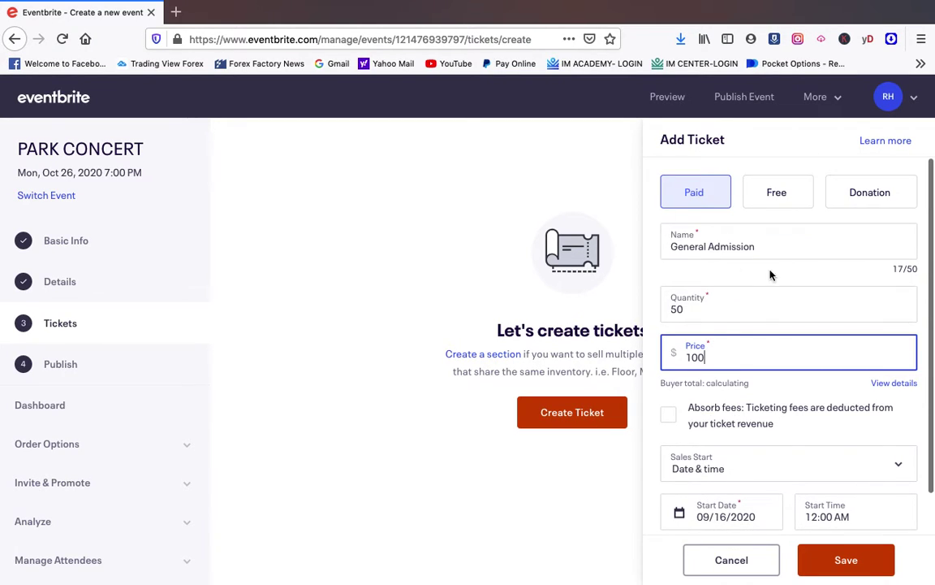
{"action": "left_click", "coordinate": [782, 203]}
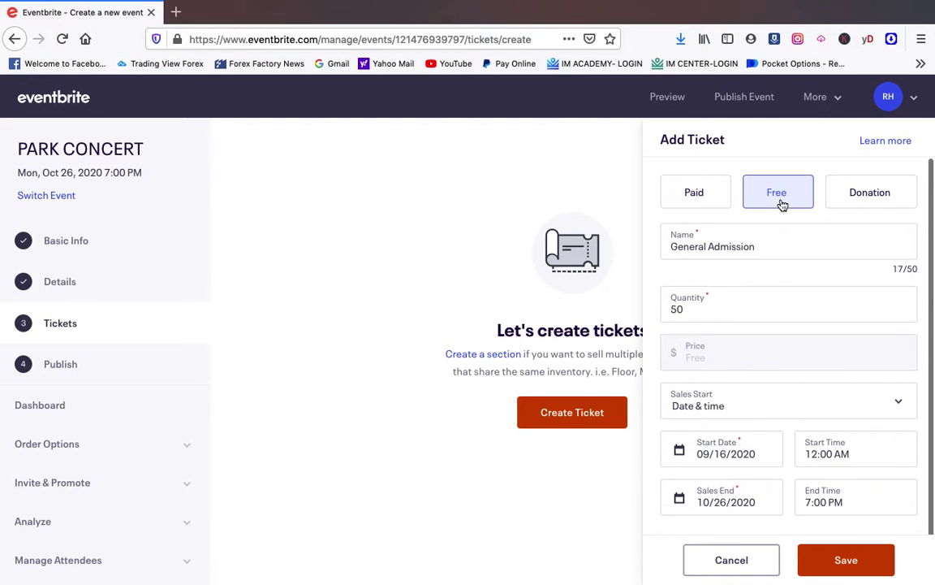
{"action": "double_click", "coordinate": [695, 313]}
{"action": "type", "text": "10"}
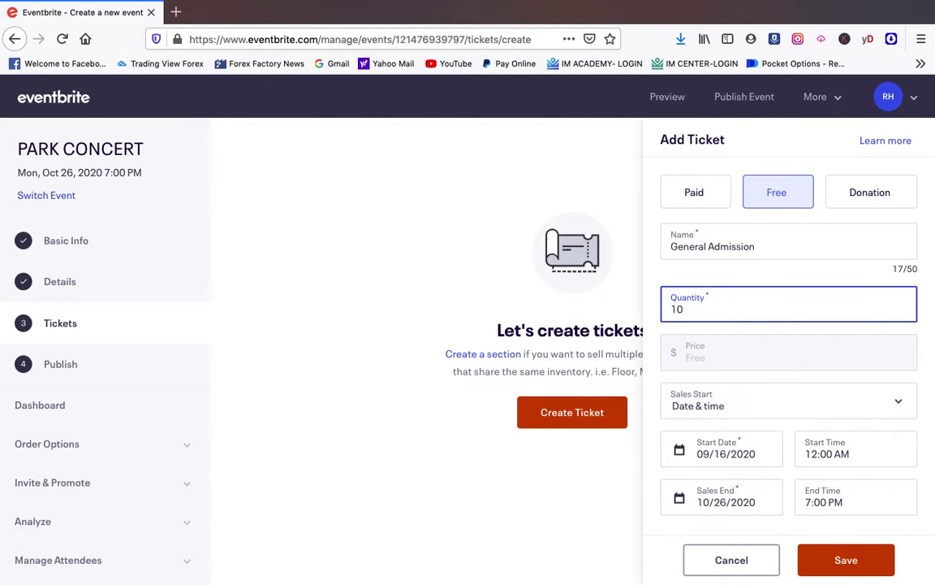
{"action": "left_click", "coordinate": [745, 266]}
{"action": "scroll", "coordinate": [743, 370], "scroll_direction": "down", "scroll_amount": 1}
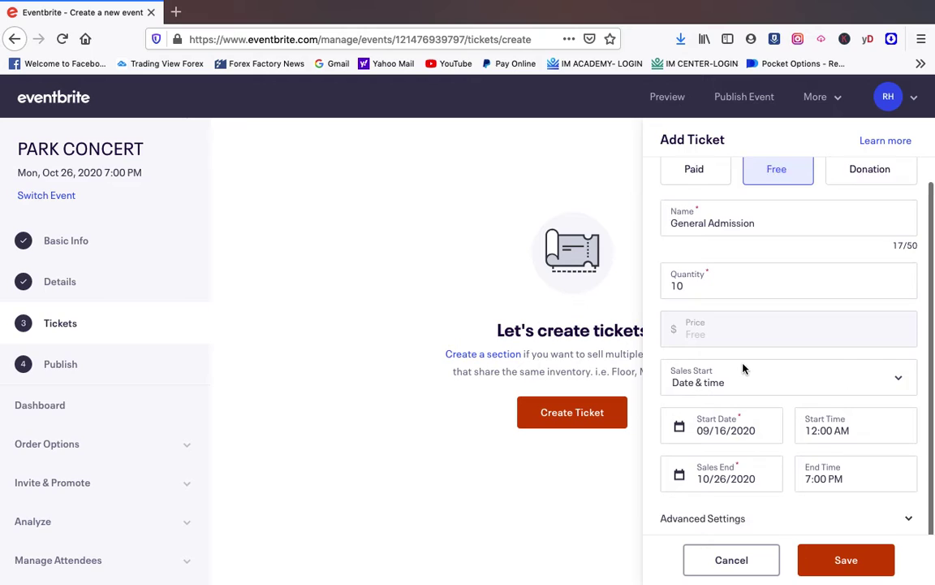
{"action": "scroll", "coordinate": [701, 415], "scroll_direction": "down", "scroll_amount": 1}
{"action": "scroll", "coordinate": [724, 397], "scroll_direction": "up", "scroll_amount": 2}
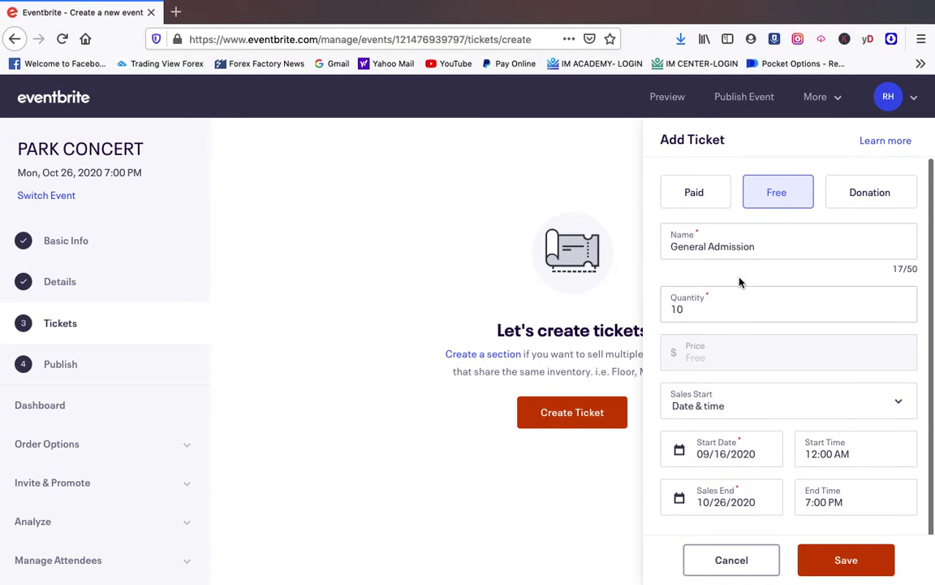
{"action": "scroll", "coordinate": [740, 282], "scroll_direction": "down", "scroll_amount": 1}
{"action": "scroll", "coordinate": [723, 260], "scroll_direction": "up", "scroll_amount": 2}
Switch back to a paid ticket, set quantity 100 and price $100.00, and save it.
{"action": "left_click", "coordinate": [698, 202]}
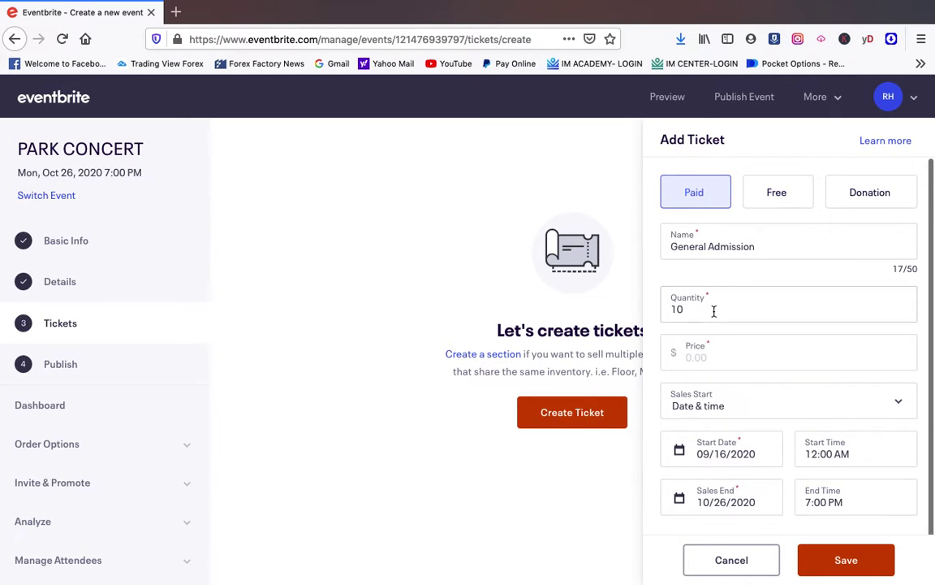
{"action": "left_click", "coordinate": [703, 311]}
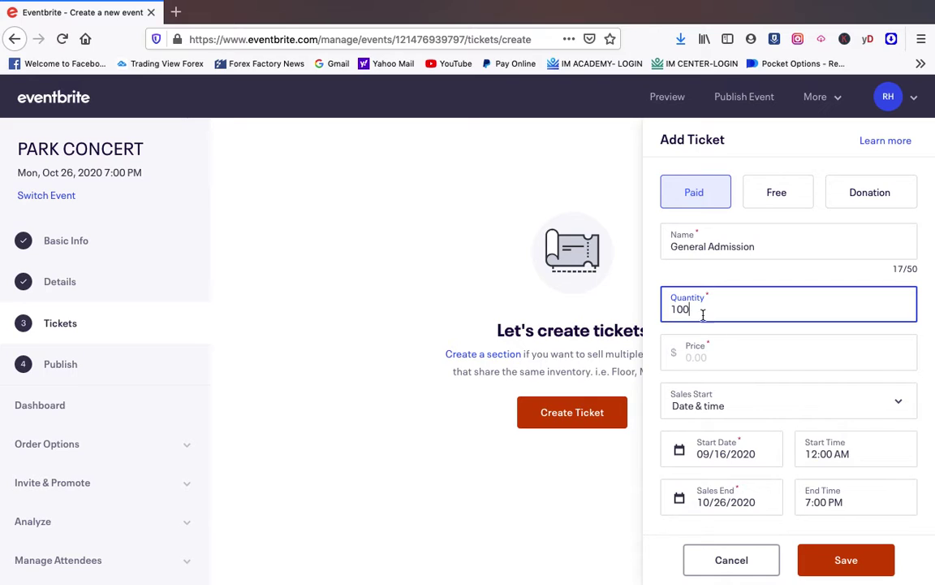
{"action": "left_click", "coordinate": [710, 355]}
{"action": "type", "text": "1000"}
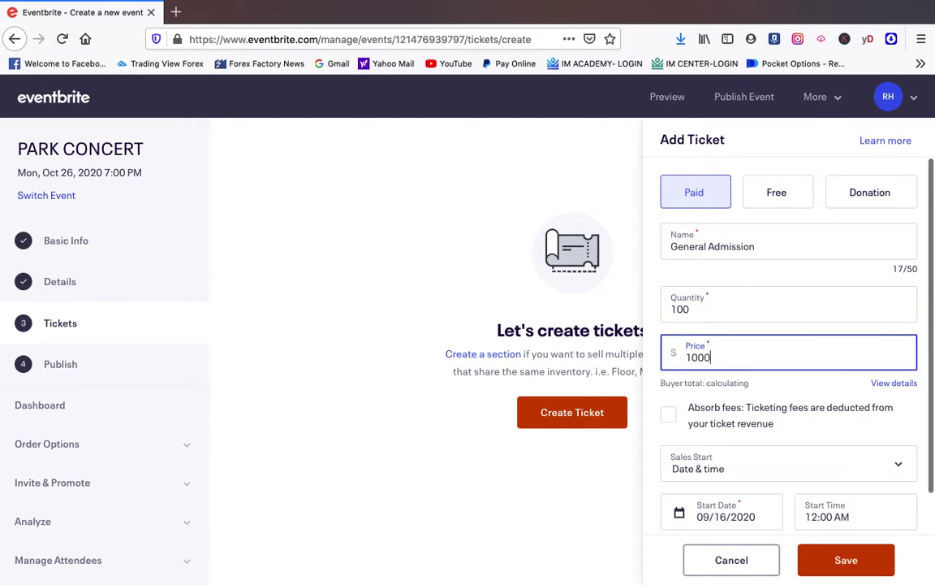
{"action": "left_click", "coordinate": [766, 315]}
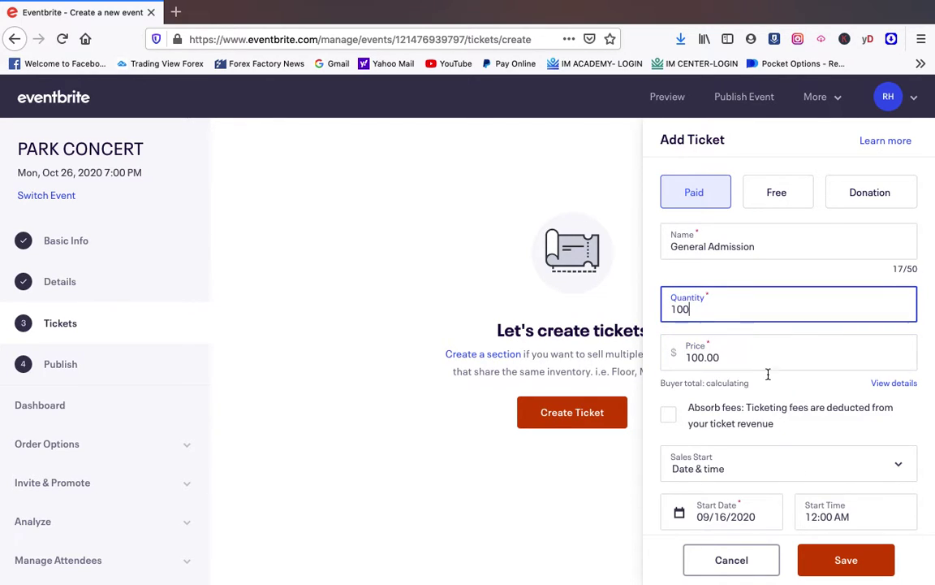
{"action": "scroll", "coordinate": [768, 389], "scroll_direction": "down", "scroll_amount": 3}
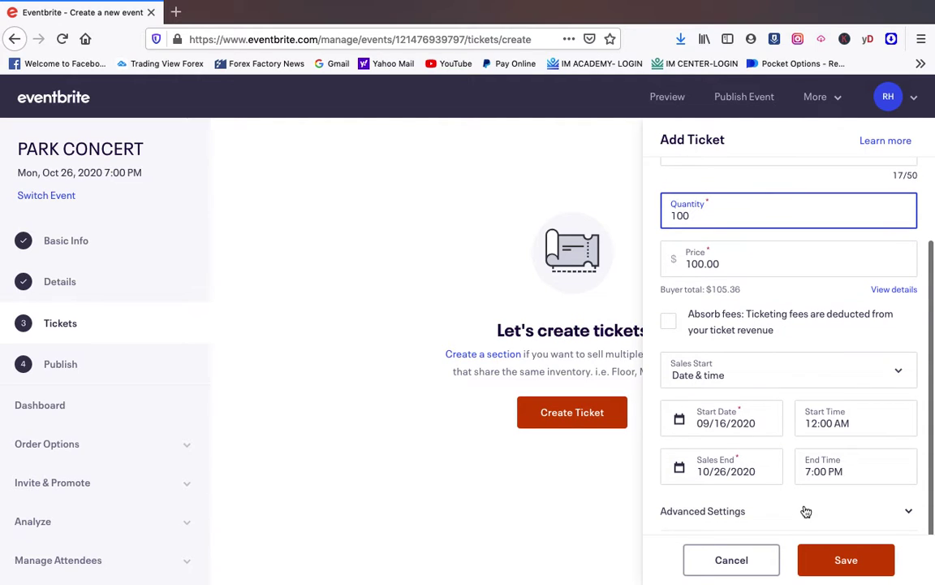
{"action": "left_click", "coordinate": [822, 559]}
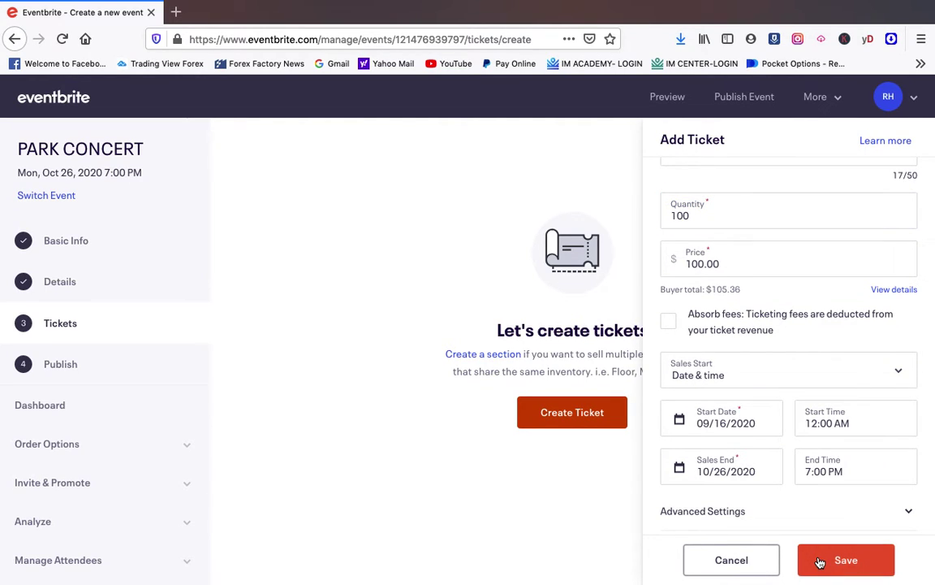
{"action": "left_click", "coordinate": [845, 560]}
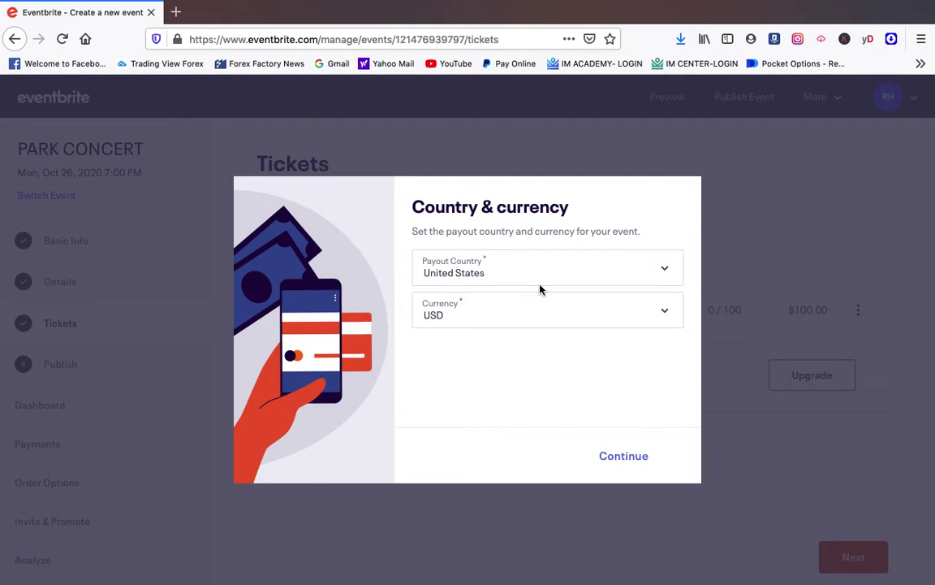
Confirm United States / USD as the payout currency and go on to the Publish step.
{"action": "left_click", "coordinate": [635, 458]}
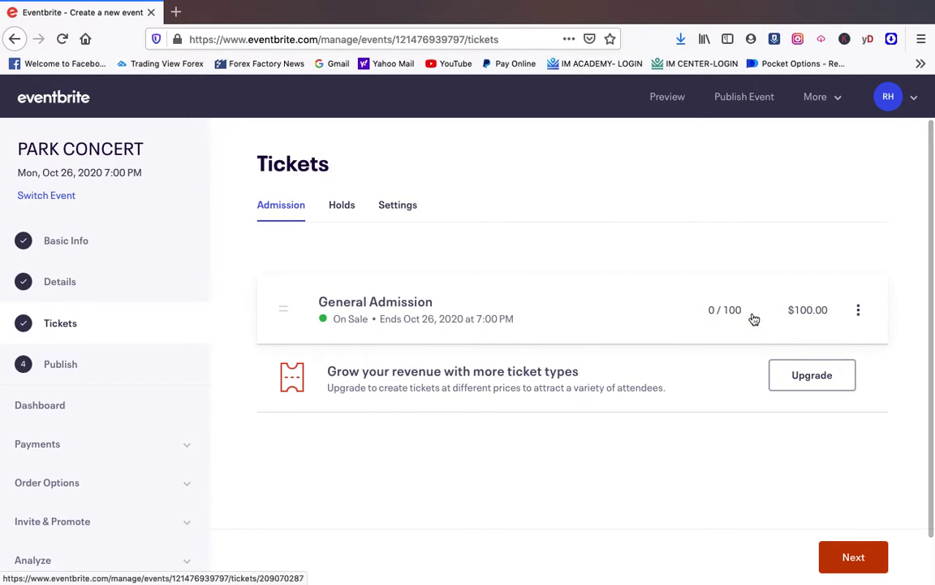
{"action": "left_click", "coordinate": [859, 311]}
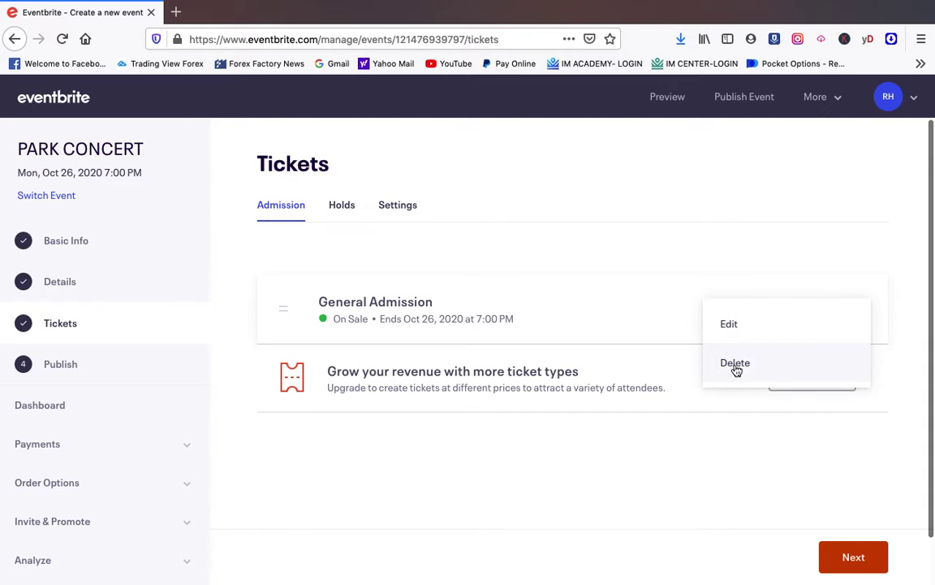
{"action": "left_click", "coordinate": [720, 460]}
{"action": "left_click", "coordinate": [852, 557]}
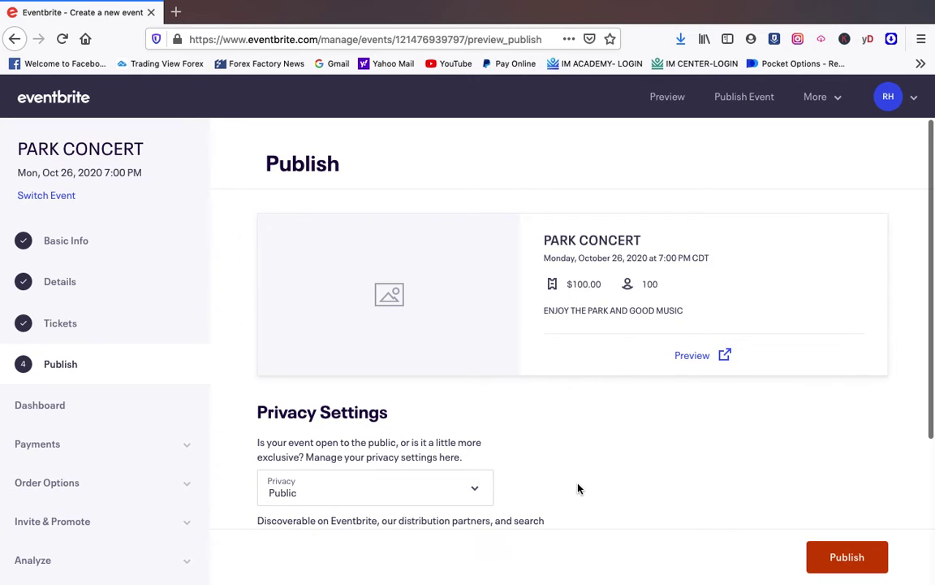
Keep the privacy on Public and publish PARK CONCERT.
{"action": "left_click", "coordinate": [284, 497]}
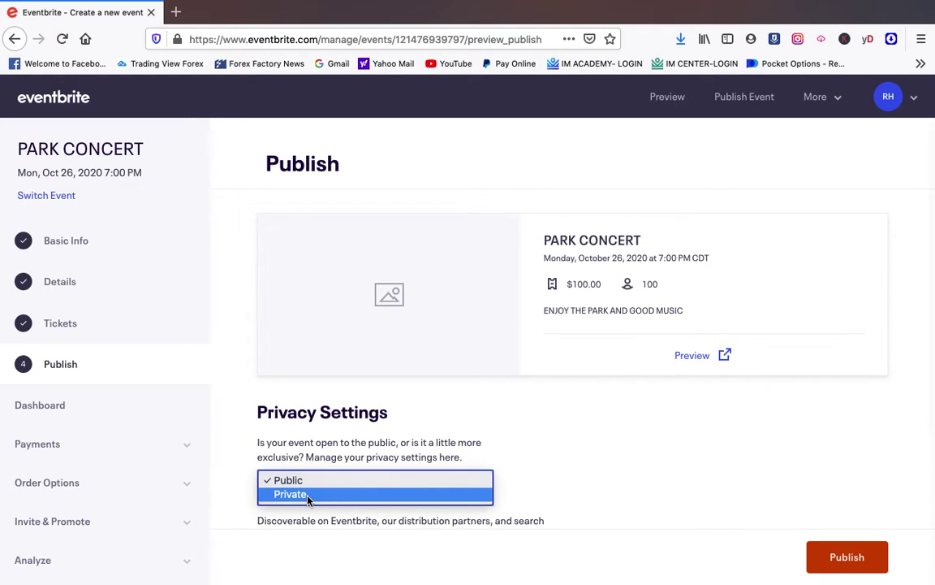
{"action": "left_click", "coordinate": [361, 480]}
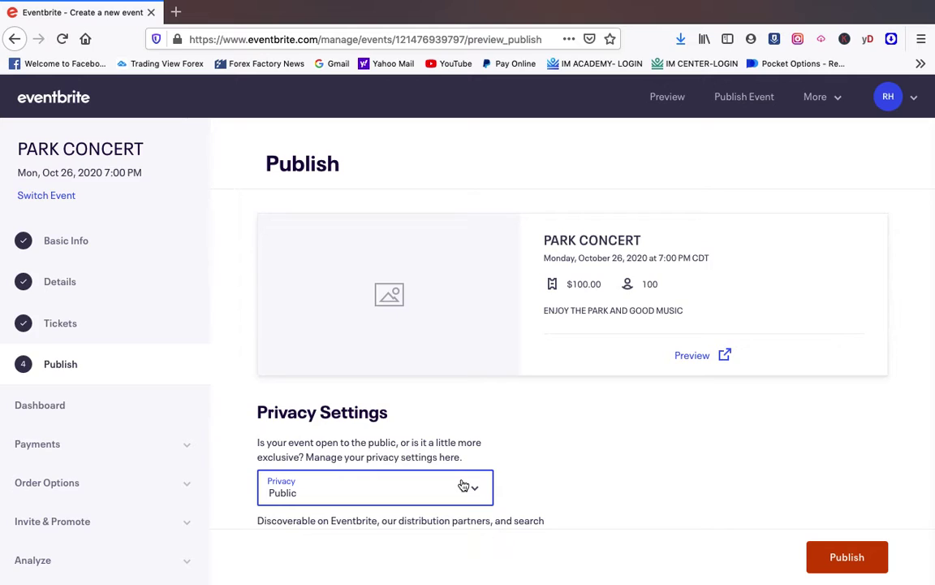
{"action": "left_click", "coordinate": [849, 562]}
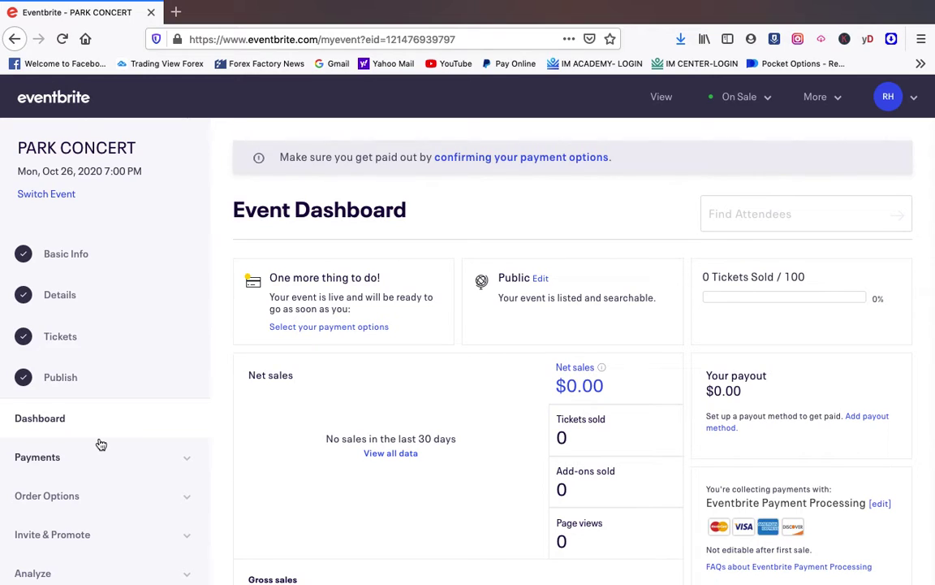
Expand Invite & Promote in the sidebar and open Affiliate Programs.
{"action": "scroll", "coordinate": [99, 444], "scroll_direction": "down", "scroll_amount": 3}
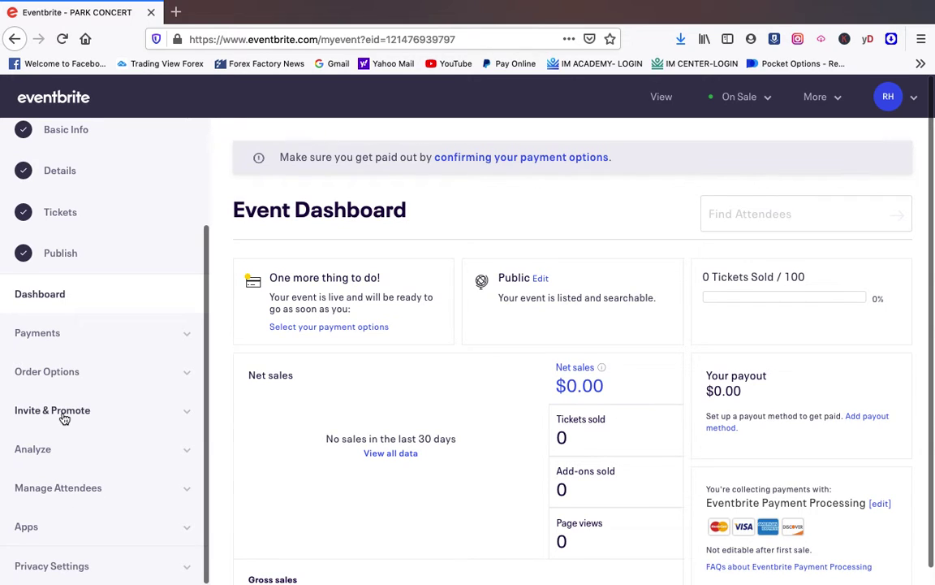
{"action": "left_click", "coordinate": [36, 409]}
{"action": "scroll", "coordinate": [85, 501], "scroll_direction": "down", "scroll_amount": 5}
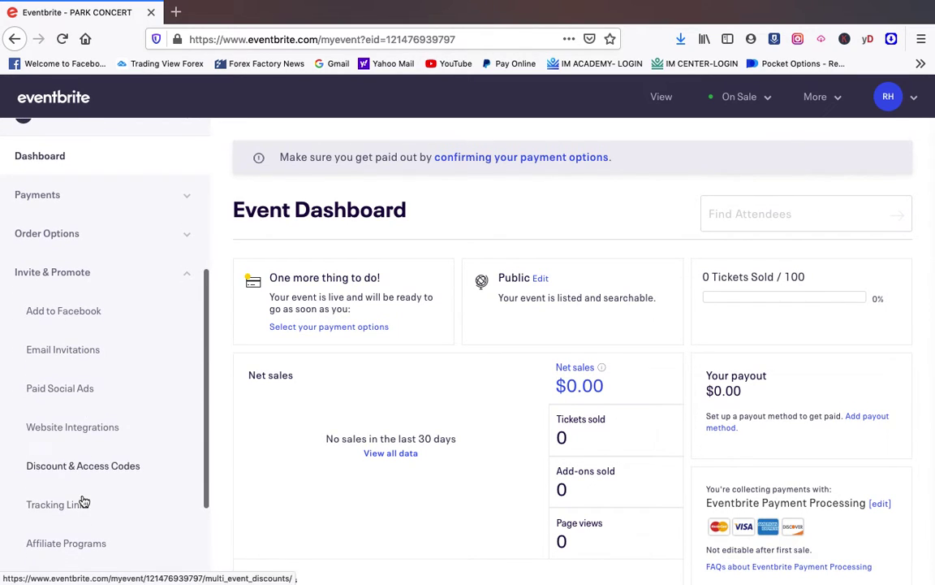
{"action": "left_click", "coordinate": [58, 462]}
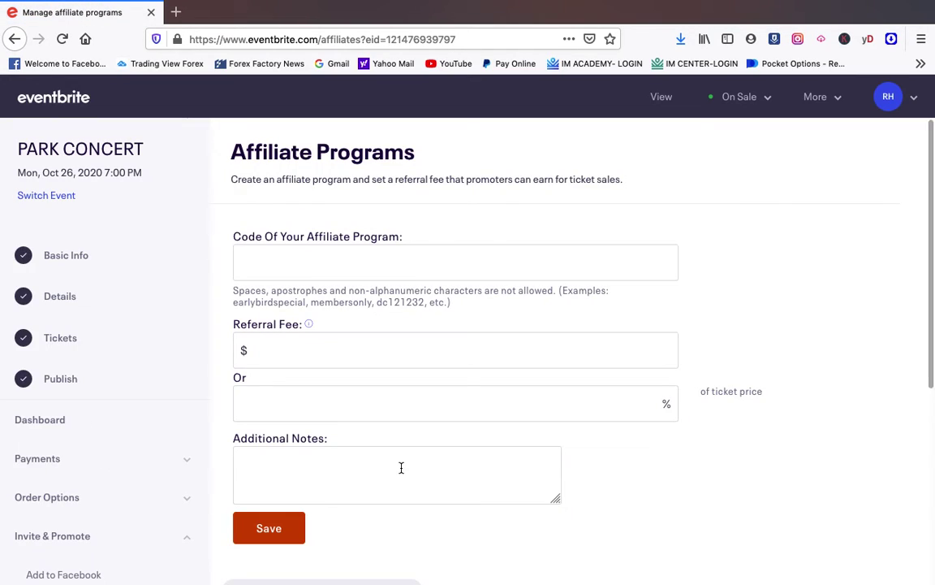
Enter the affiliate code FAMOUSPERSON with a $25 fixed referral fee.
{"action": "left_click", "coordinate": [386, 264]}
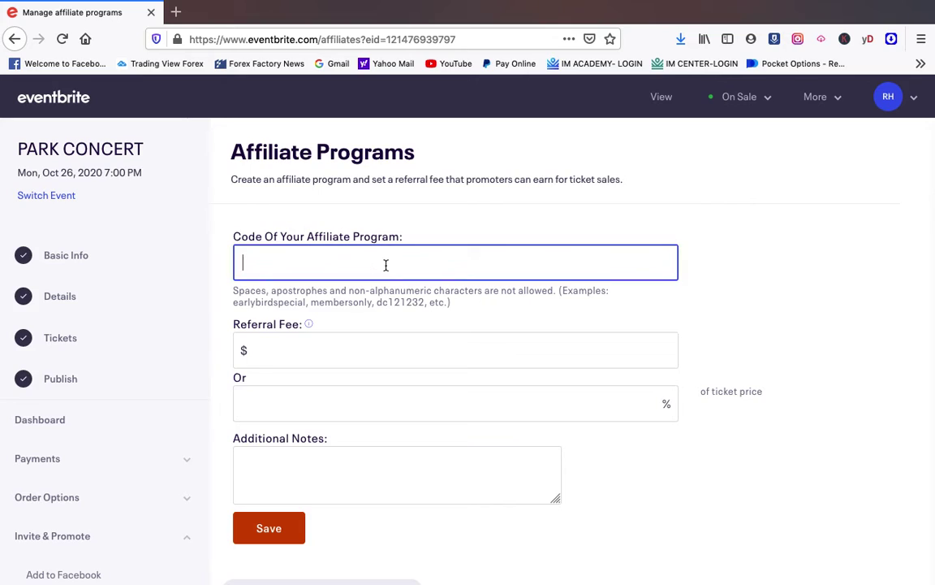
{"action": "type", "text": "FAMOUSPERSON"}
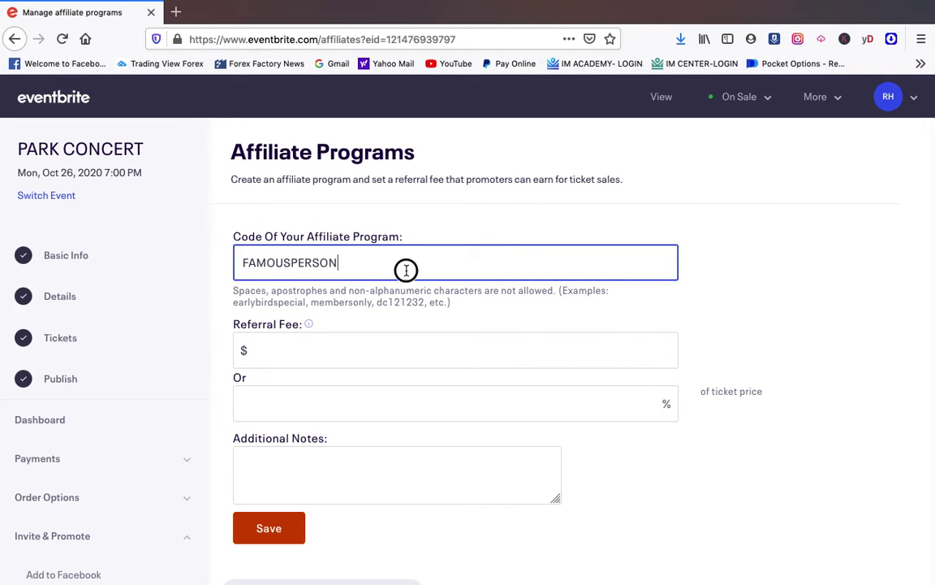
{"action": "left_click", "coordinate": [336, 352]}
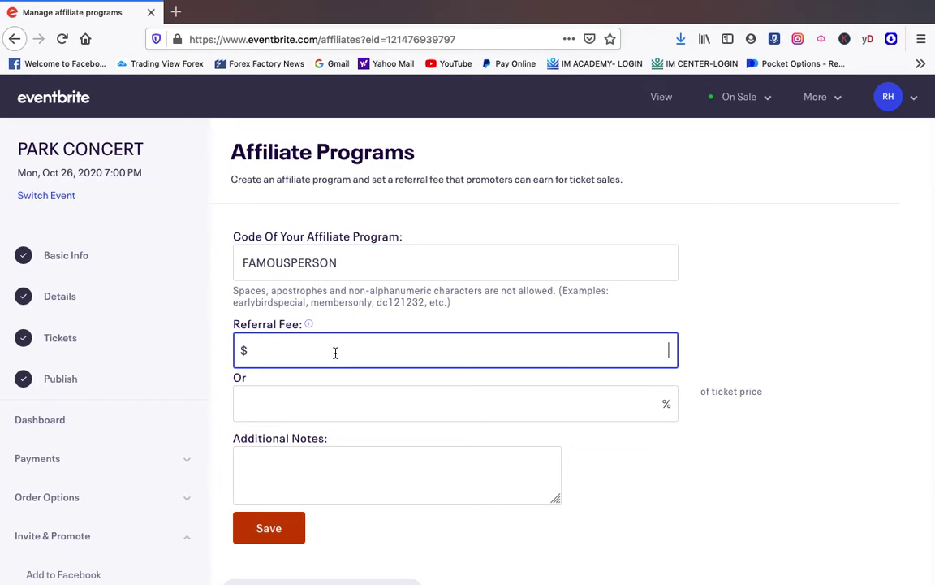
{"action": "left_click", "coordinate": [268, 402]}
{"action": "left_click", "coordinate": [424, 357]}
{"action": "type", "text": "22"}
{"action": "key", "text": "BackSpace"}
{"action": "type", "text": "5"}
{"action": "left_click", "coordinate": [705, 366]}
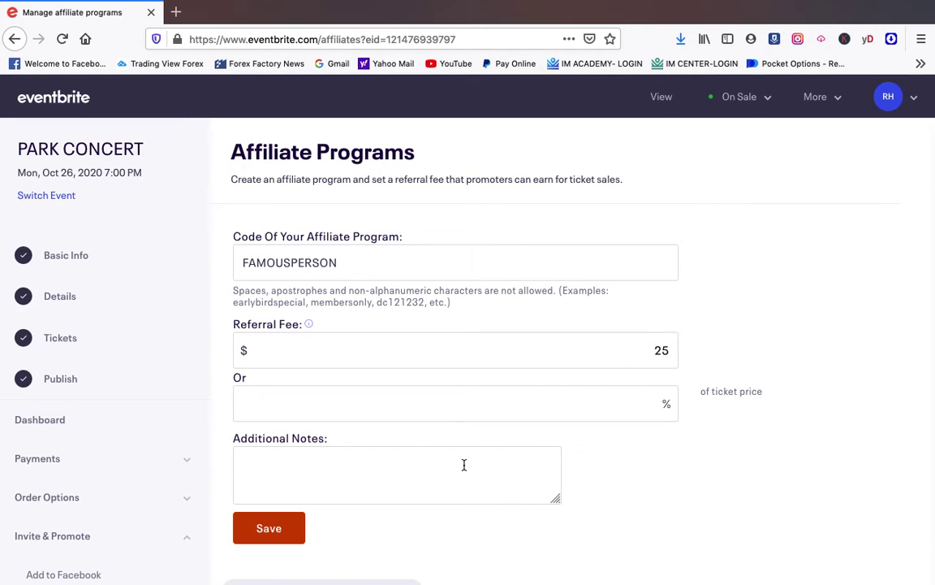
Try a 10% fee instead, then restore the $25 fixed fee and save the program.
{"action": "double_click", "coordinate": [661, 349]}
{"action": "key", "text": "BackSpace"}
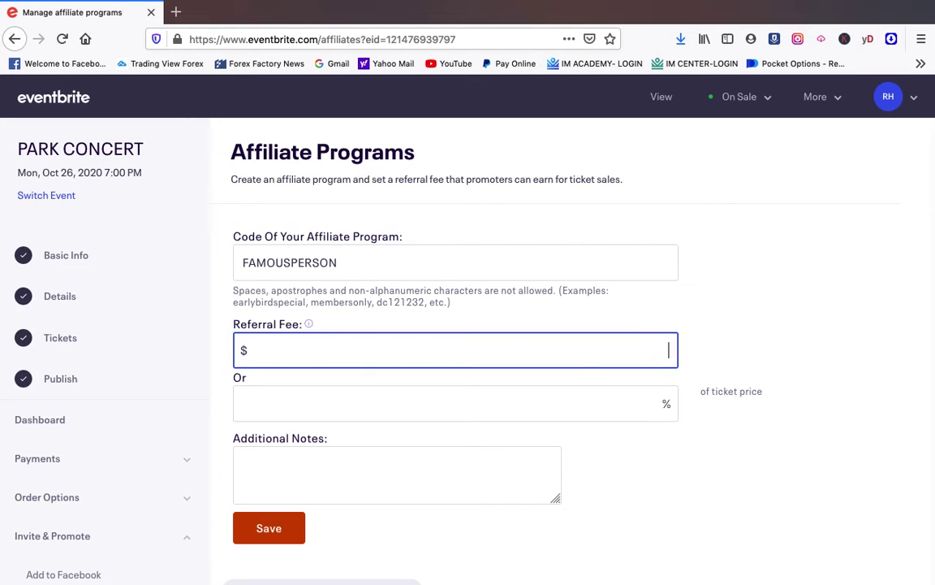
{"action": "left_click", "coordinate": [474, 415]}
{"action": "type", "text": "10"}
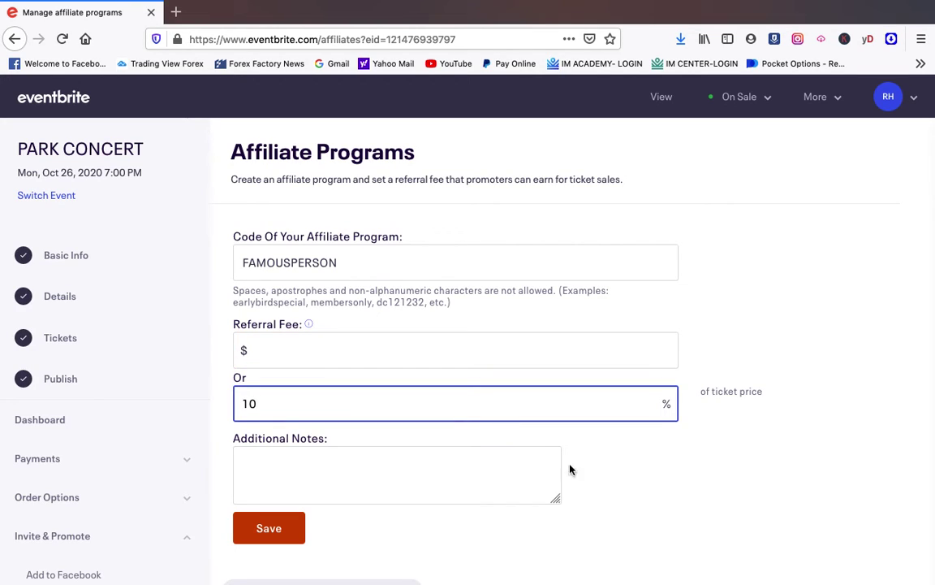
{"action": "left_click", "coordinate": [619, 488]}
{"action": "double_click", "coordinate": [422, 406]}
{"action": "key", "text": "BackSpace"}
{"action": "left_click", "coordinate": [399, 364]}
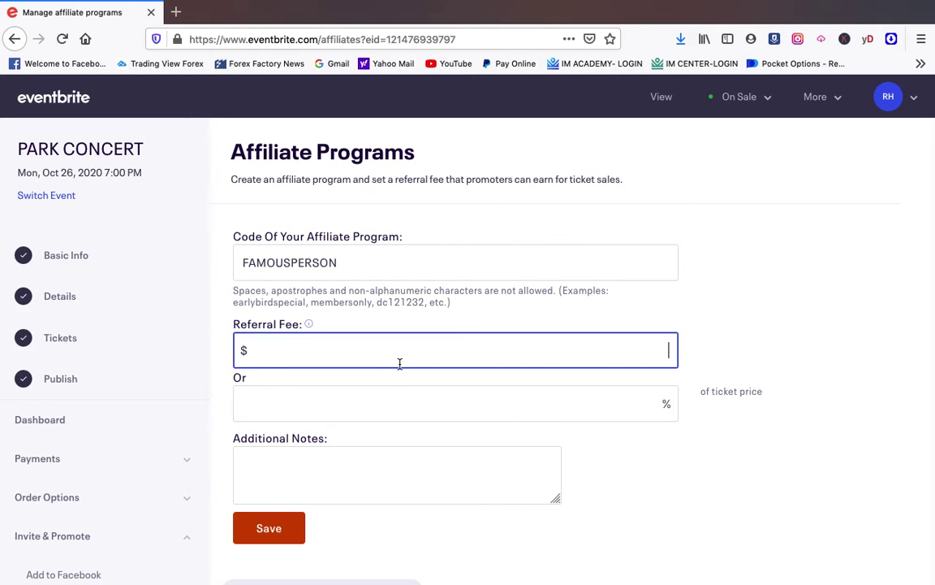
{"action": "type", "text": "25"}
{"action": "left_click", "coordinate": [599, 460]}
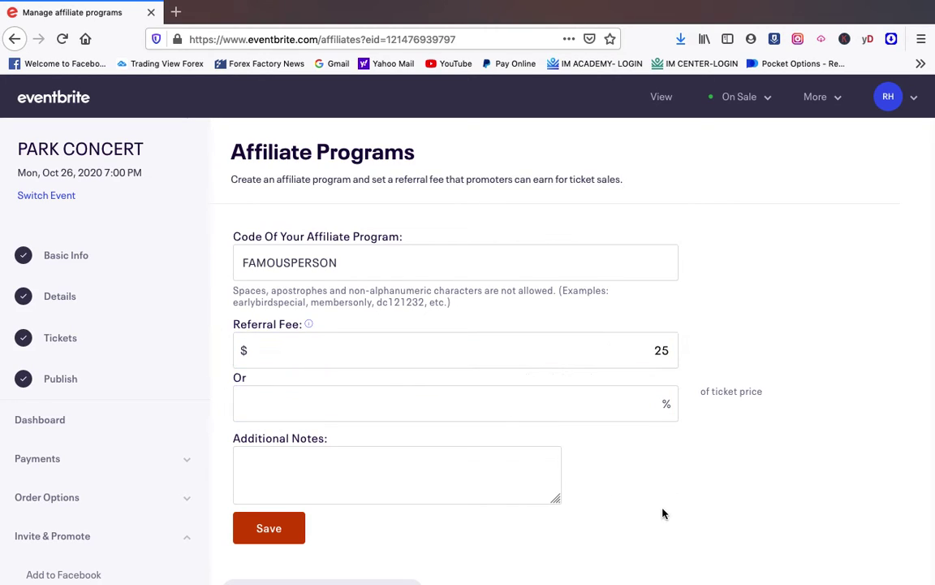
{"action": "left_click", "coordinate": [368, 469]}
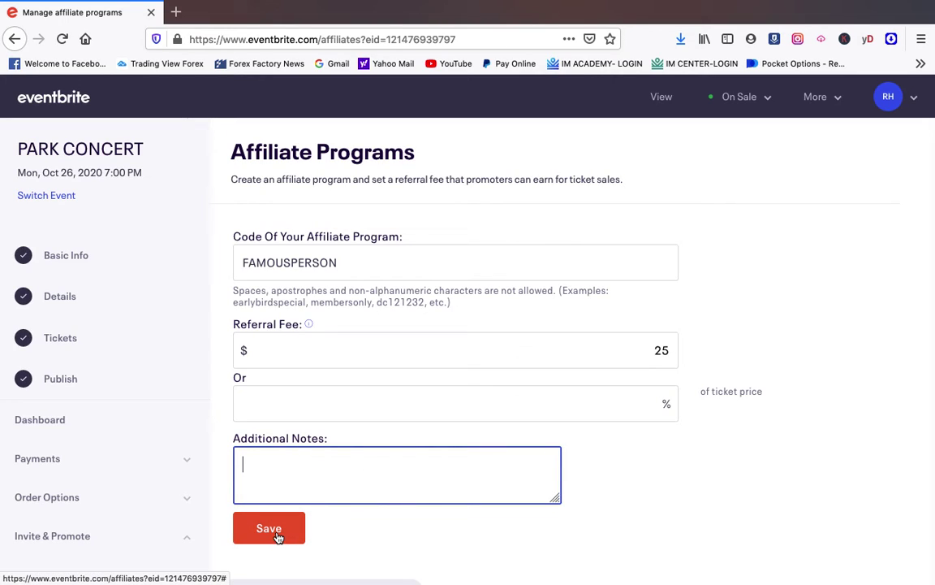
{"action": "left_click", "coordinate": [277, 536]}
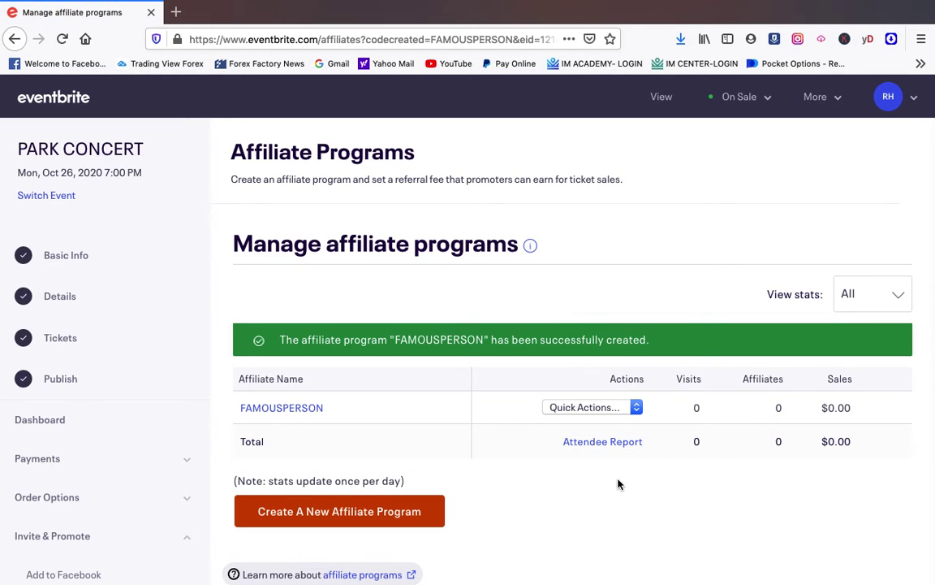
Open the FAMOUSPERSON program's details page from the Manage affiliate programs list.
{"action": "scroll", "coordinate": [618, 484], "scroll_direction": "down", "scroll_amount": 3}
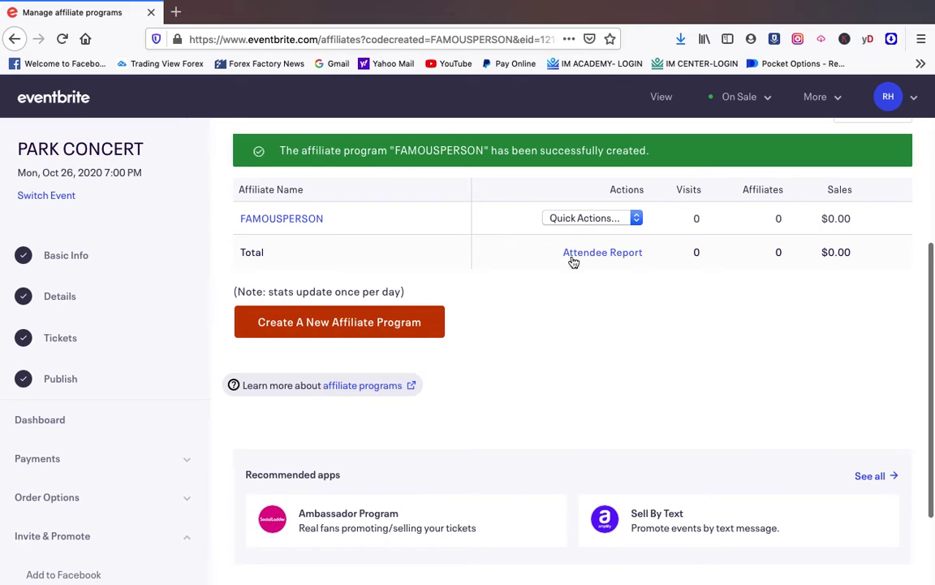
{"action": "scroll", "coordinate": [578, 268], "scroll_direction": "up", "scroll_amount": 1}
{"action": "left_click", "coordinate": [600, 282]}
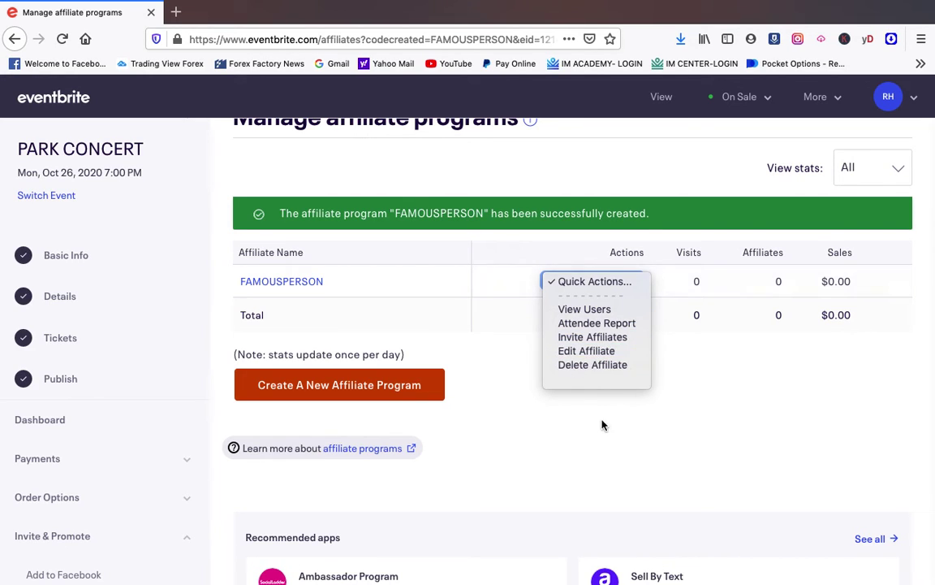
{"action": "left_click", "coordinate": [607, 447]}
{"action": "left_click", "coordinate": [309, 283]}
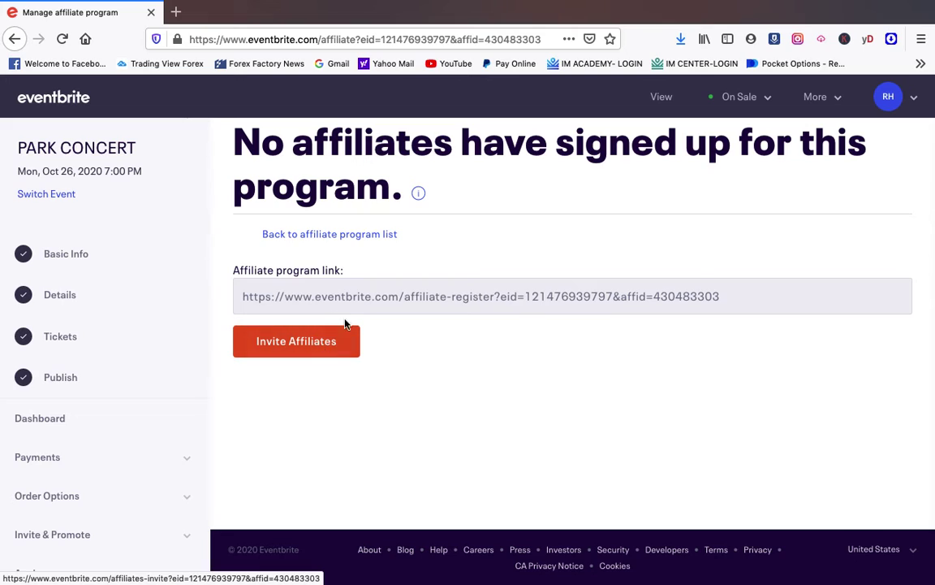
Copy the FAMOUSPERSON affiliate program signup link, then go to Invite Affiliates.
{"action": "left_click", "coordinate": [334, 297]}
{"action": "right_click", "coordinate": [335, 296]}
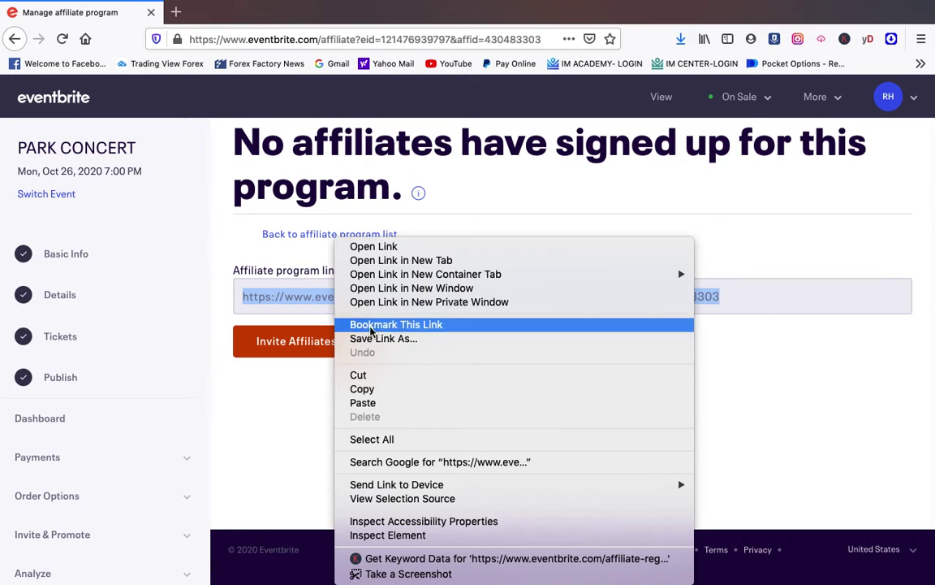
{"action": "left_click", "coordinate": [382, 393]}
{"action": "left_click", "coordinate": [324, 355]}
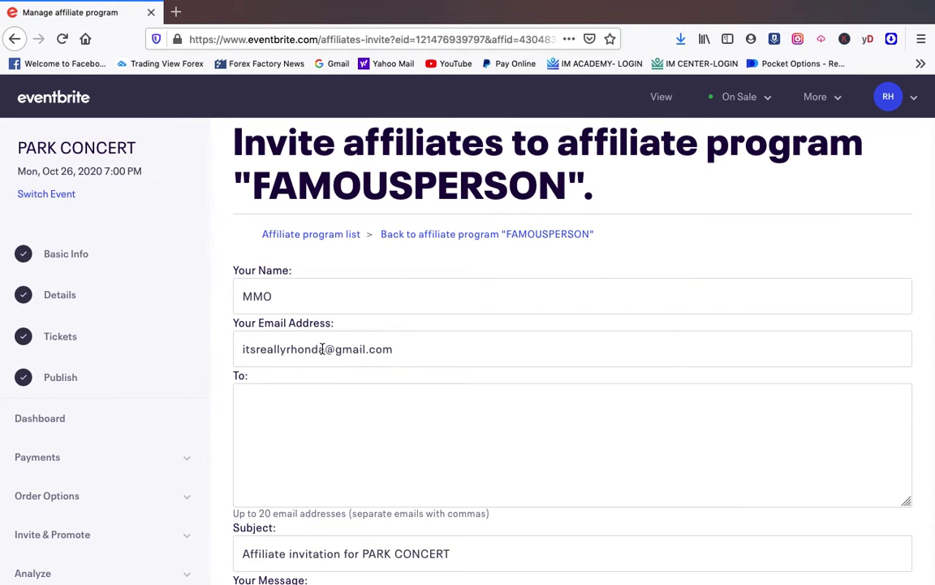
Scroll through the invite form to review the prefilled PARK CONCERT affiliate subject and message.
{"action": "scroll", "coordinate": [315, 357], "scroll_direction": "down", "scroll_amount": 5}
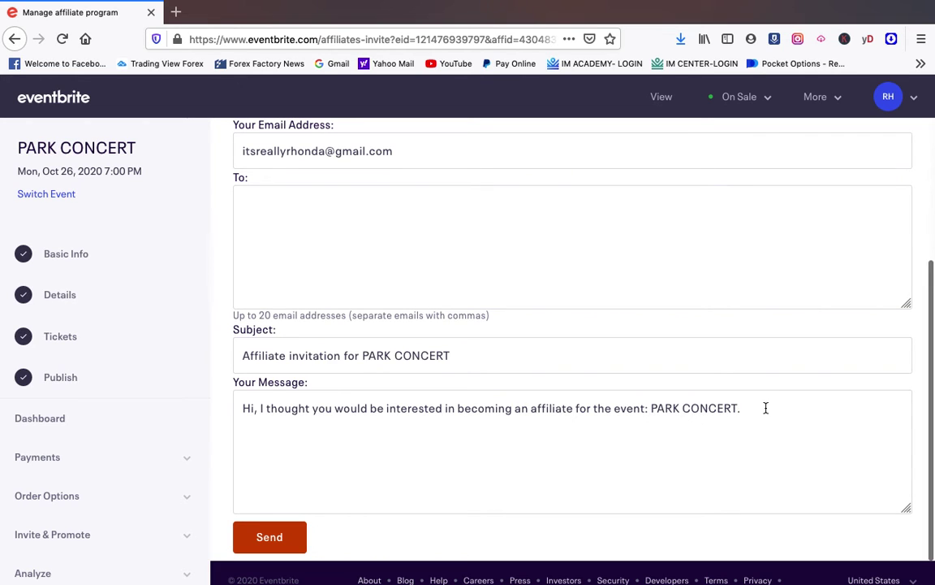
{"action": "scroll", "coordinate": [765, 407], "scroll_direction": "up", "scroll_amount": 5}
{"action": "scroll", "coordinate": [548, 407], "scroll_direction": "down", "scroll_amount": 5}
{"action": "scroll", "coordinate": [549, 406], "scroll_direction": "up", "scroll_amount": 5}
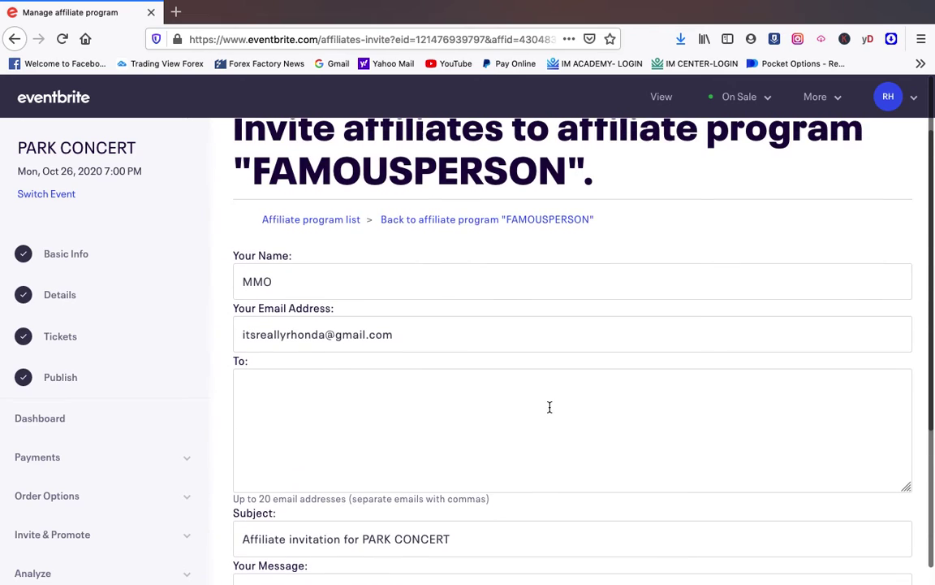
{"action": "scroll", "coordinate": [338, 228], "scroll_direction": "down", "scroll_amount": 4}
{"action": "scroll", "coordinate": [338, 230], "scroll_direction": "up", "scroll_amount": 4}
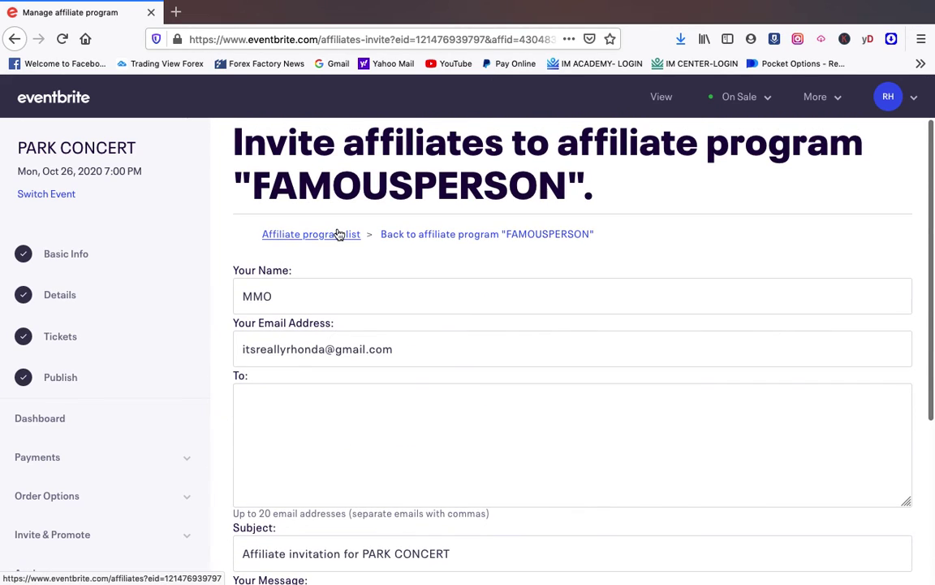